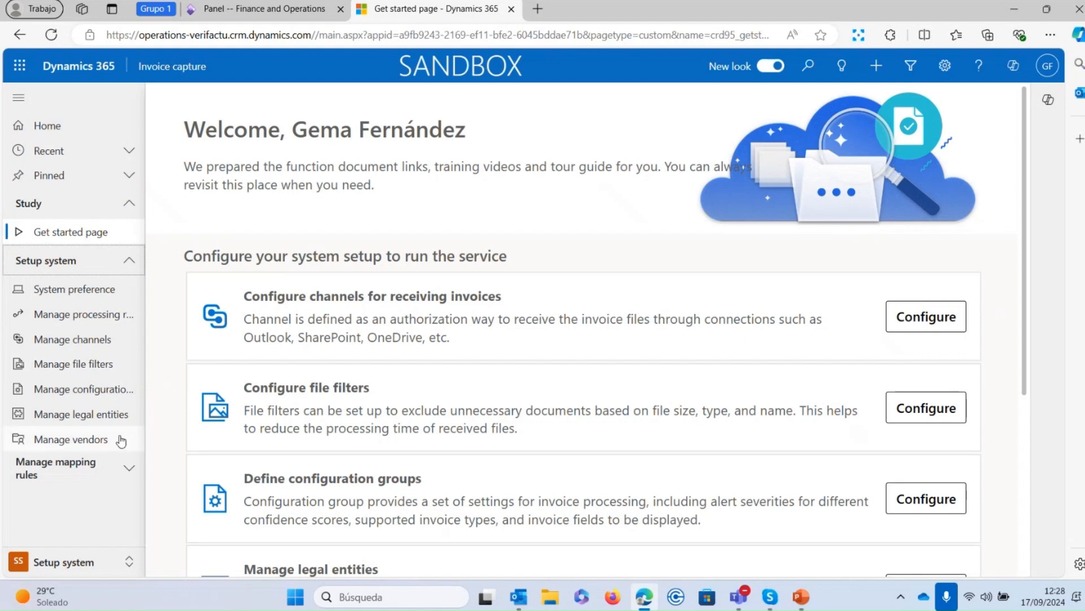
Review the active vendors and the available vendor sync options, and open the list of legal entities
click(120, 440)
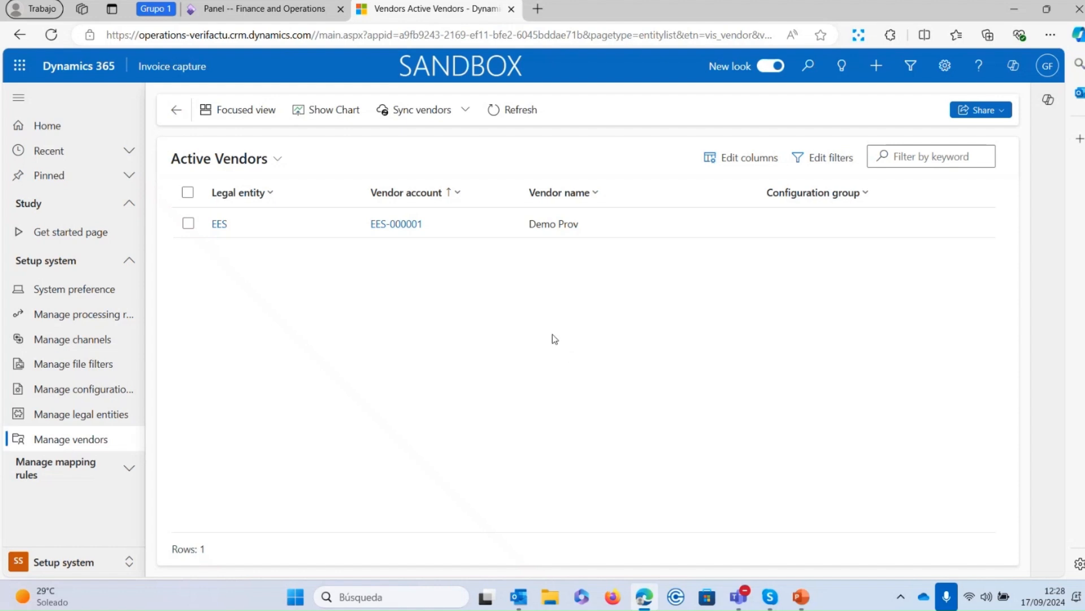
click(464, 110)
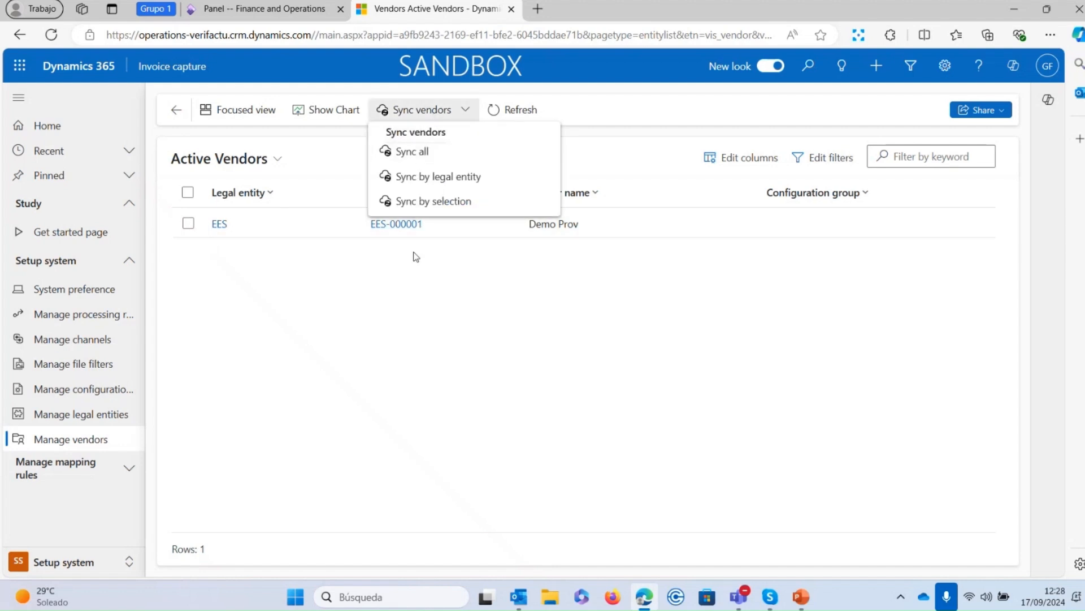
click(425, 280)
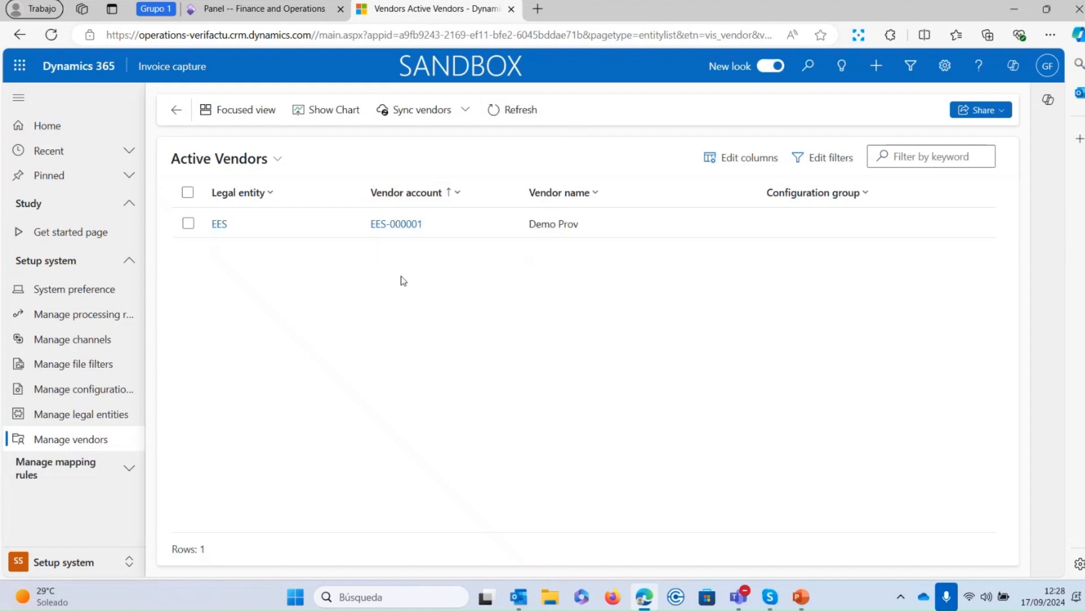
click(120, 421)
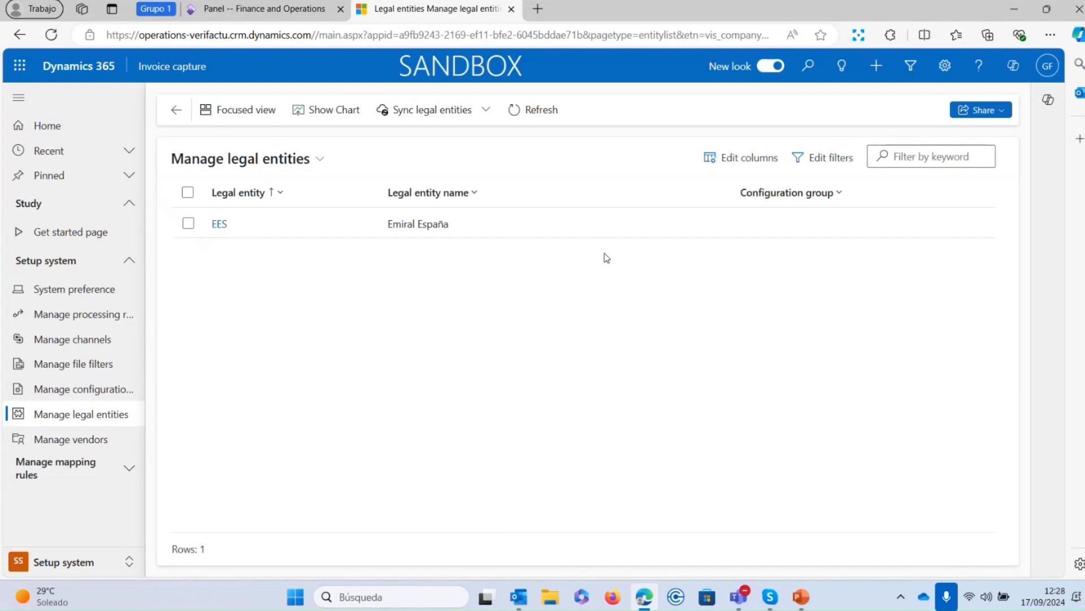
Open the Demo channel's details from the channel list and open its managed flow for editing in Power Apps
click(110, 343)
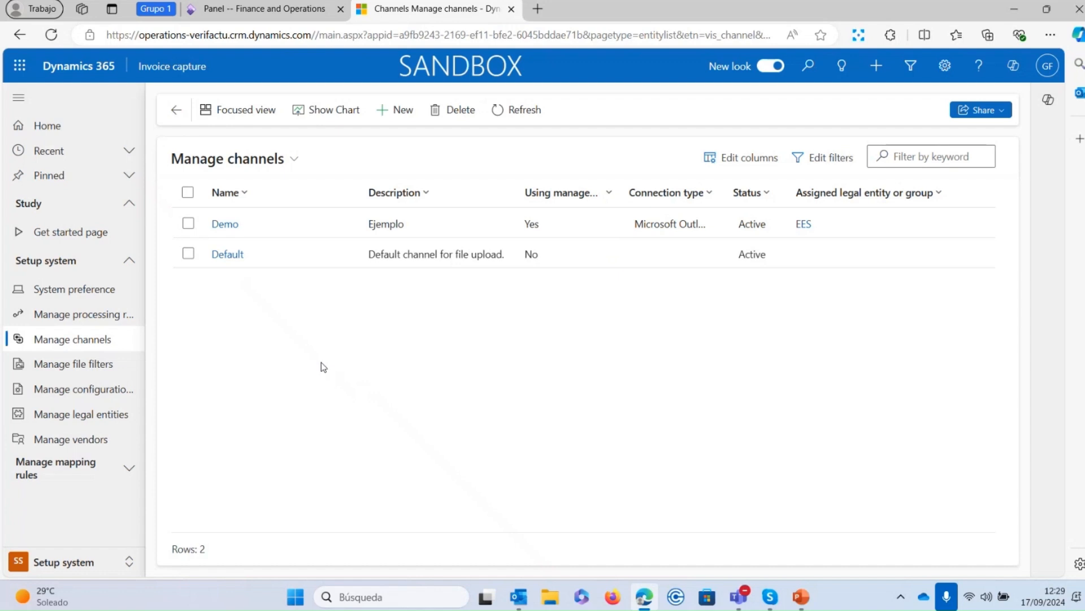
click(225, 224)
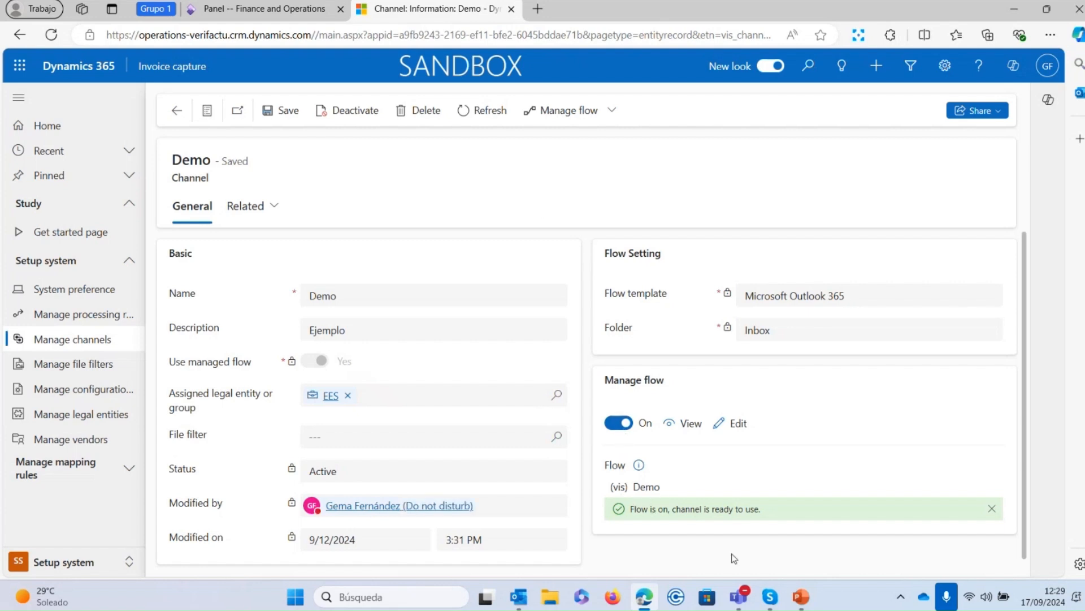
click(738, 424)
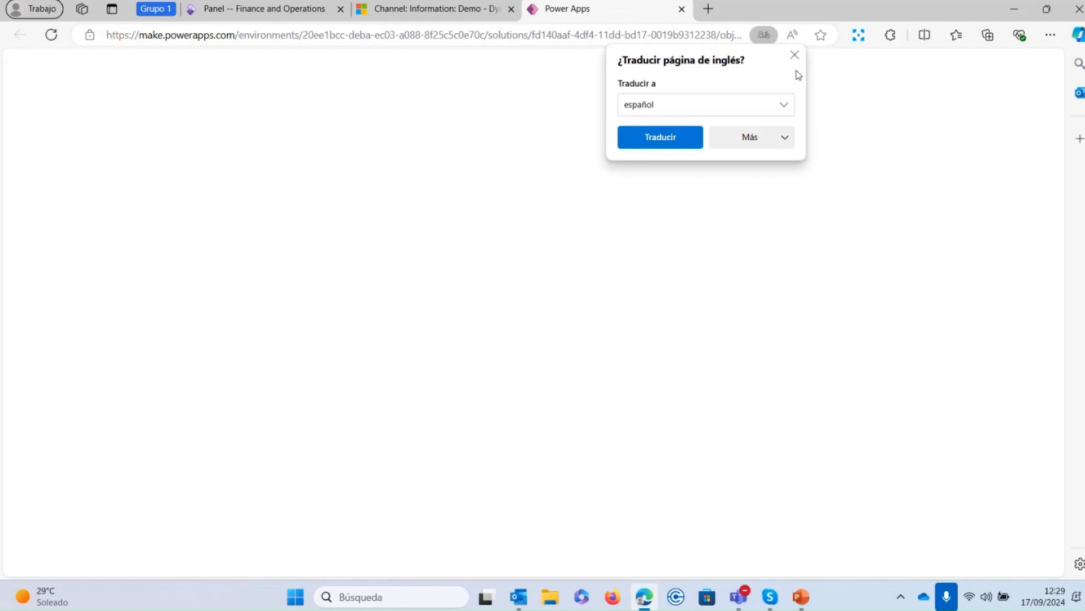
click(795, 55)
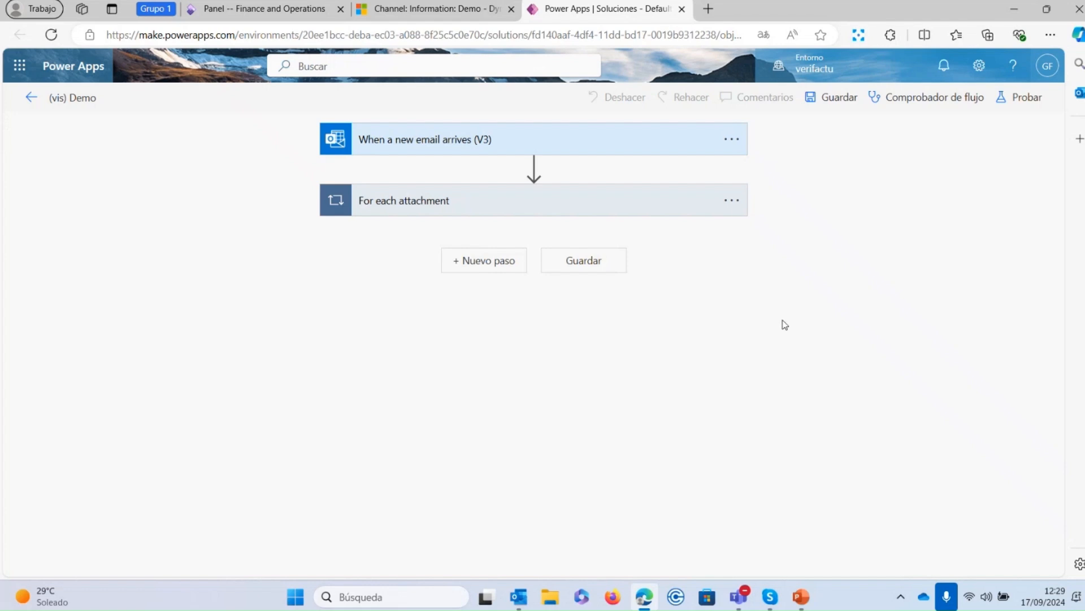
Examine the advanced options of the flow's "When a new email arrives (V3)" trigger
click(365, 152)
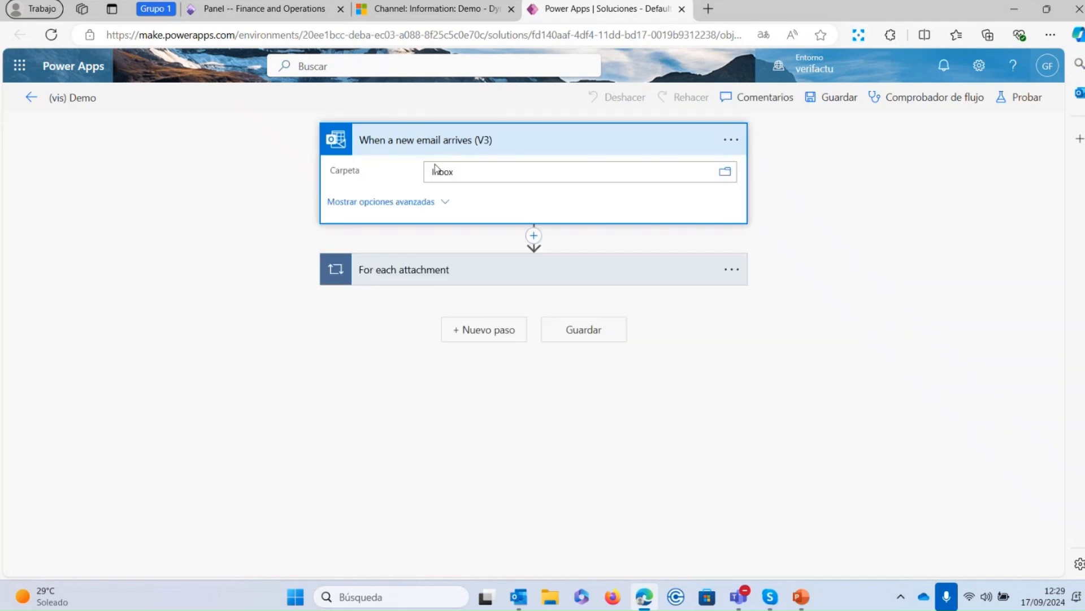
click(441, 202)
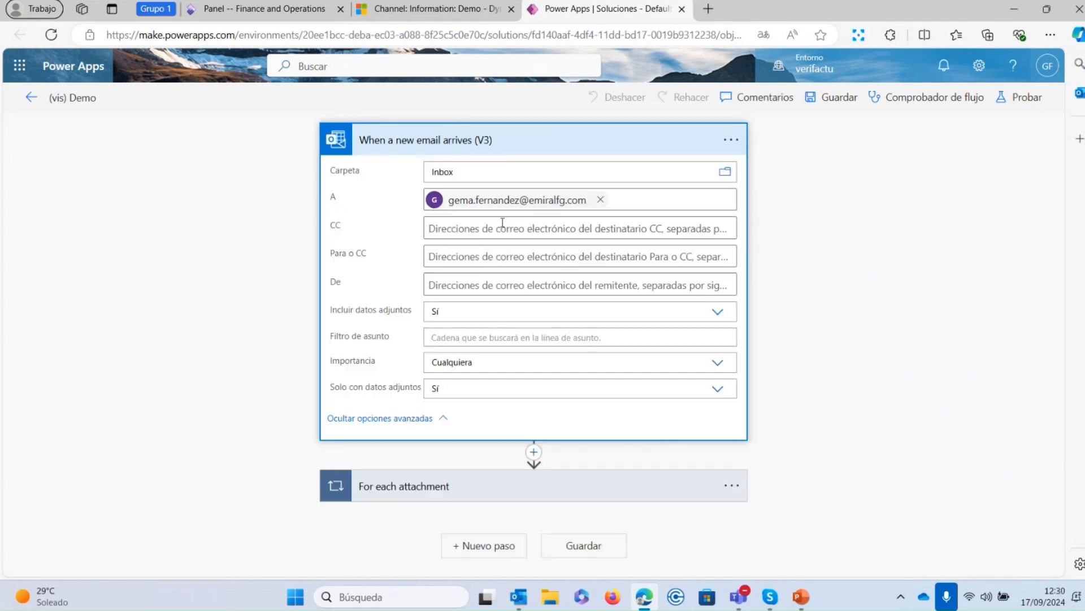
click(534, 145)
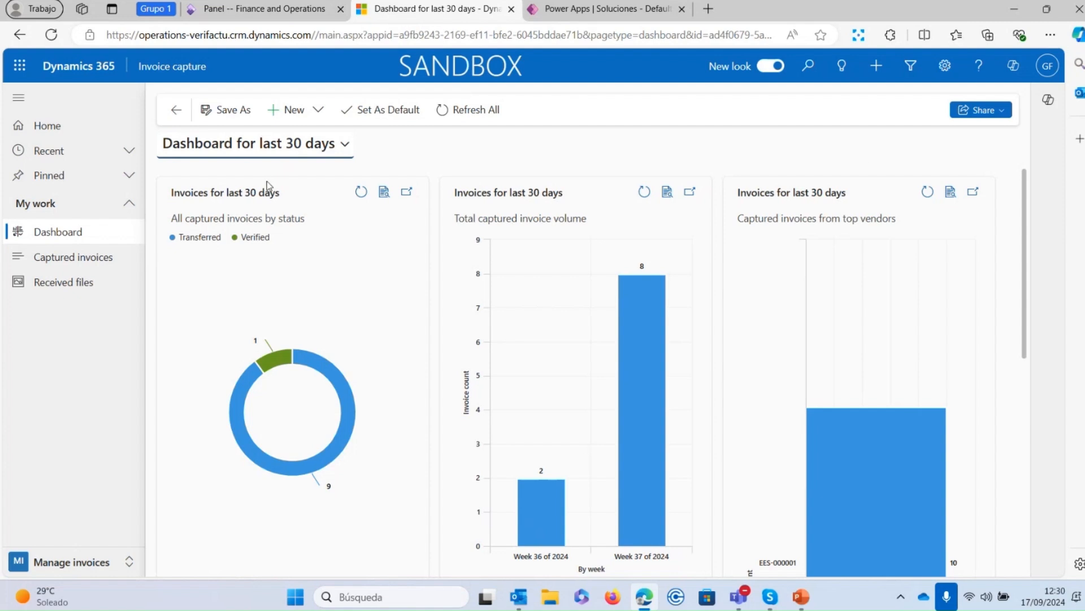
Check which dashboard periods can be chosen and what kind of new dashboard can be created
click(346, 146)
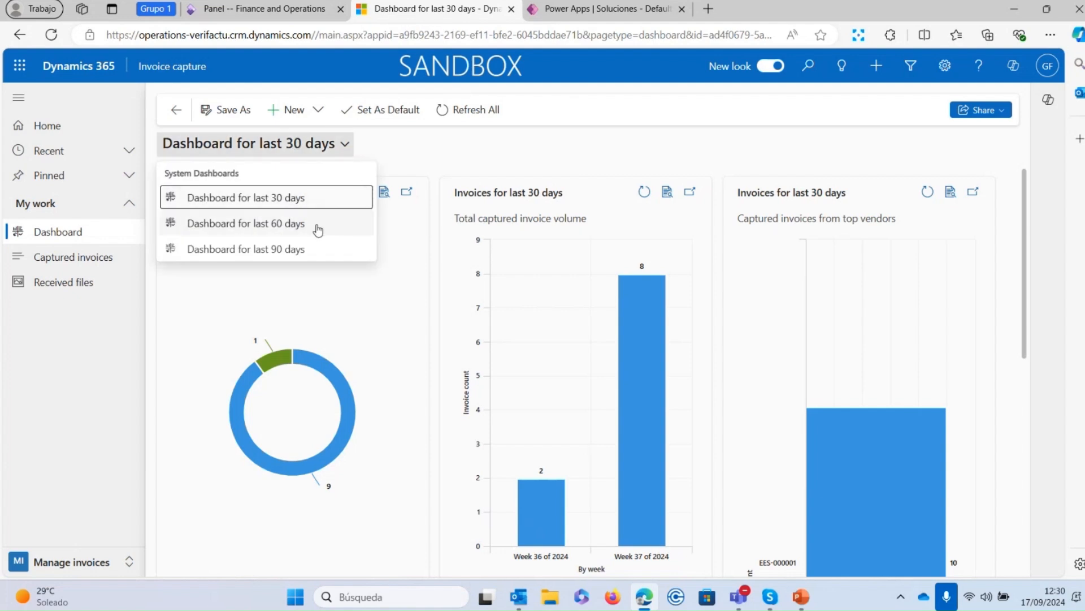
click(475, 160)
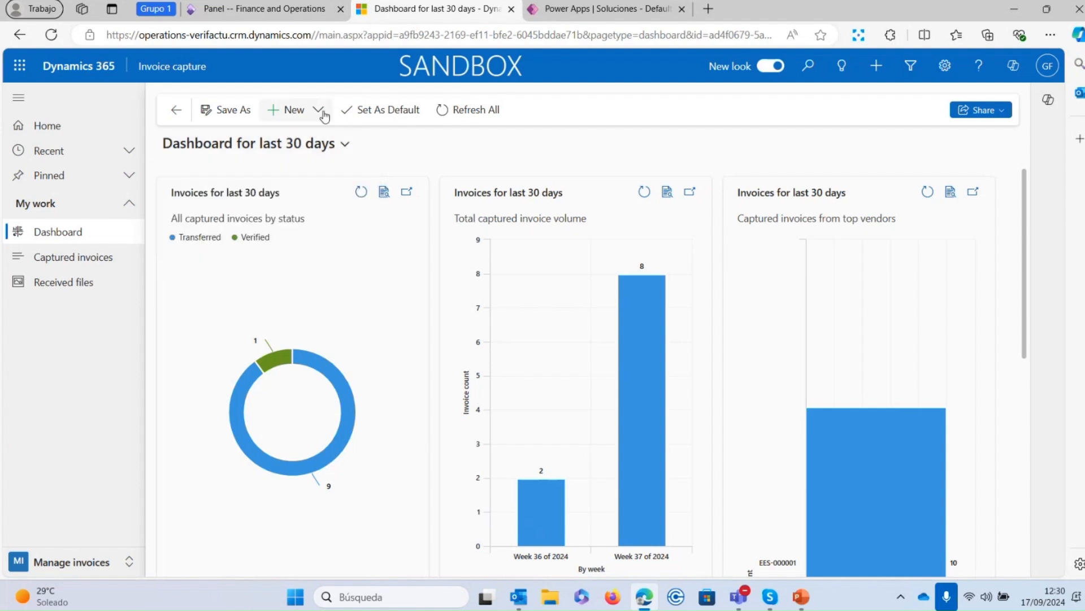
click(319, 109)
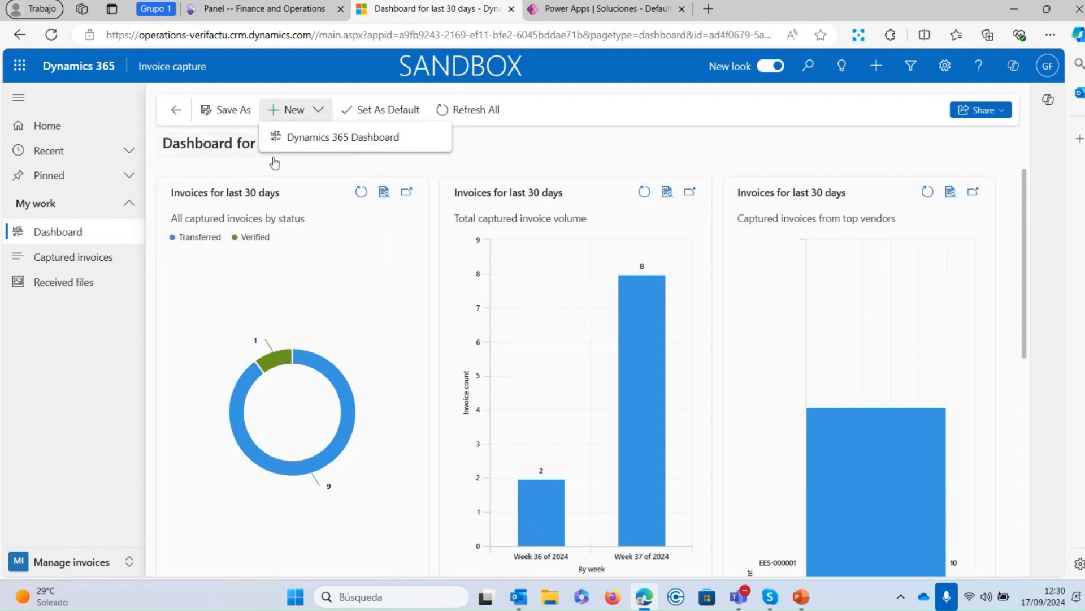
click(553, 158)
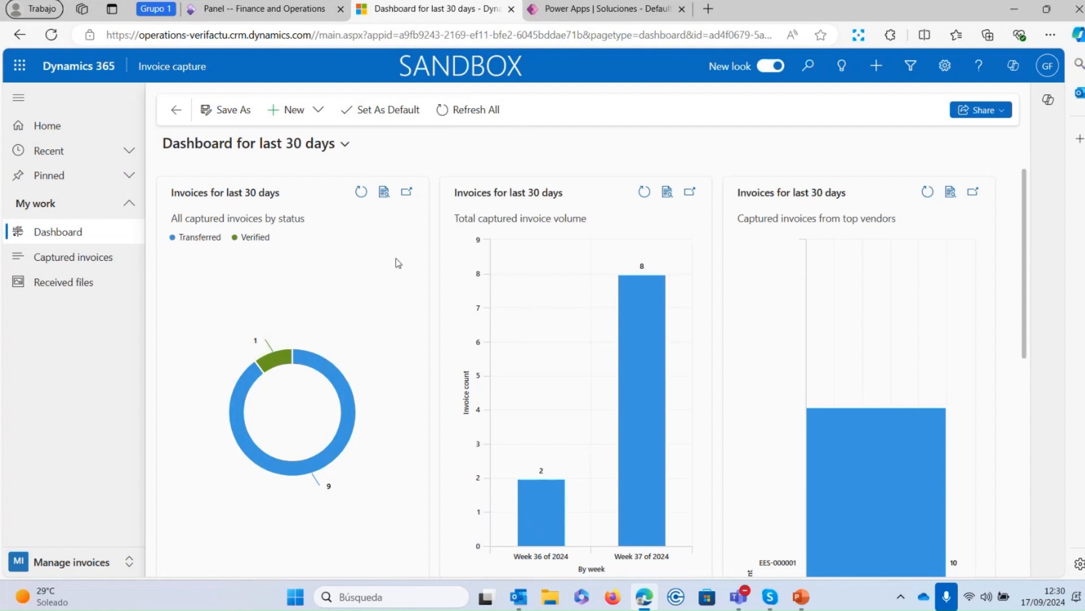
Look through the charts of the last 30 days dashboard and open the pending received files
scroll(398, 263, down, 1)
scroll(398, 263, up, 1)
scroll(705, 311, down, 2)
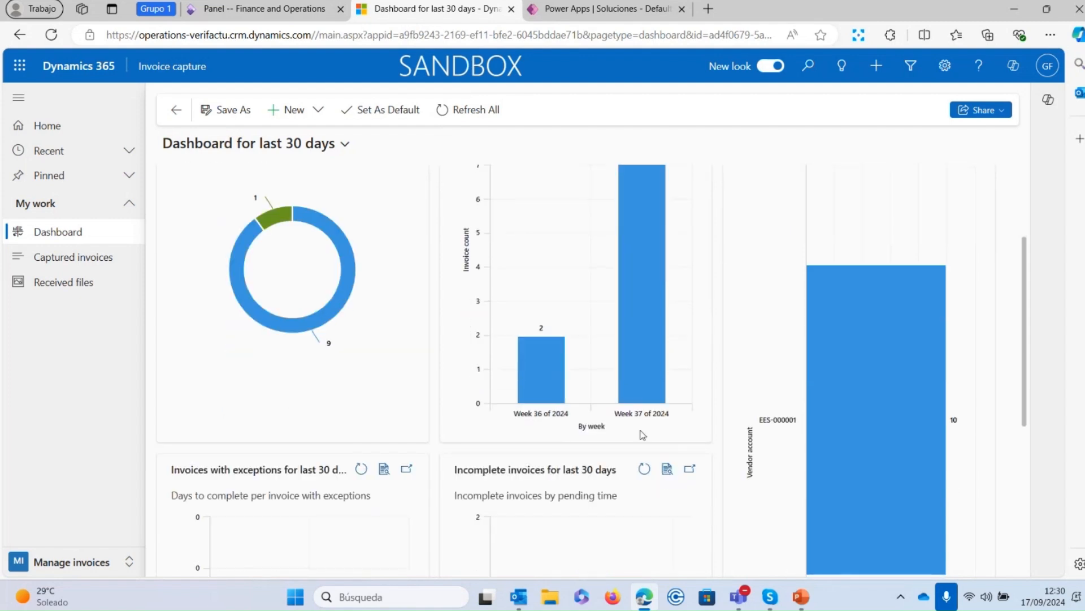
scroll(643, 434, down, 5)
scroll(875, 465, up, 7)
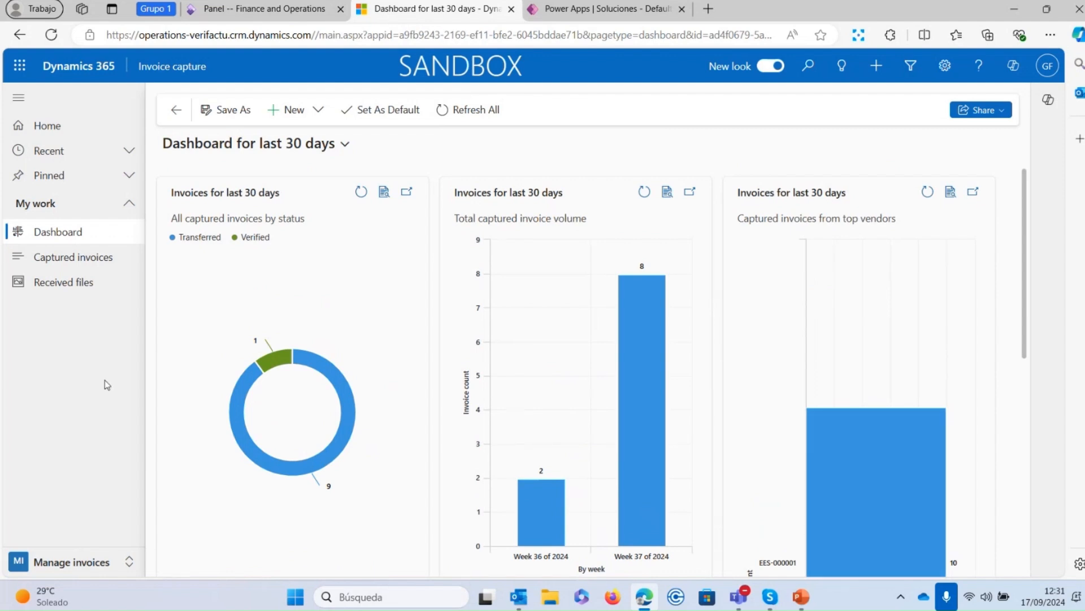
click(89, 261)
click(78, 285)
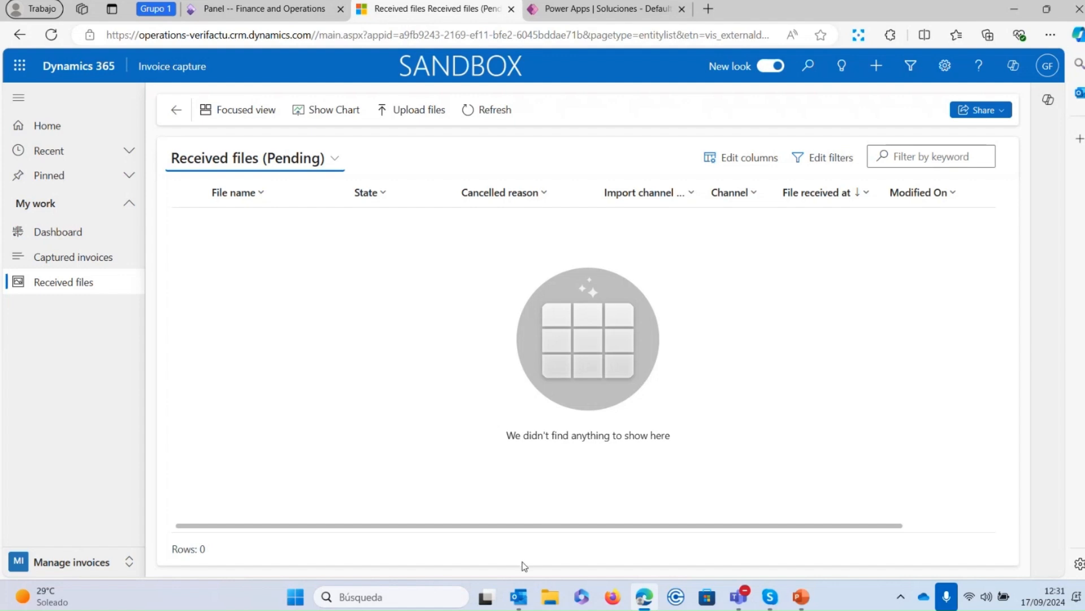
Switch to the new Outlook message and attach the recent files Factura 11 error and Factura 12 error
click(518, 597)
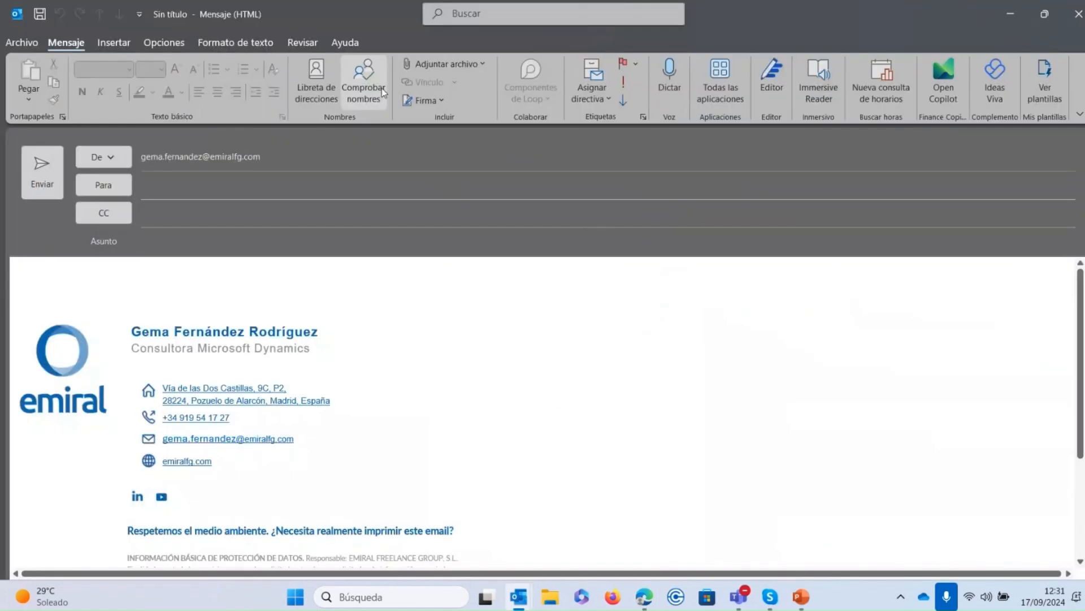
click(446, 63)
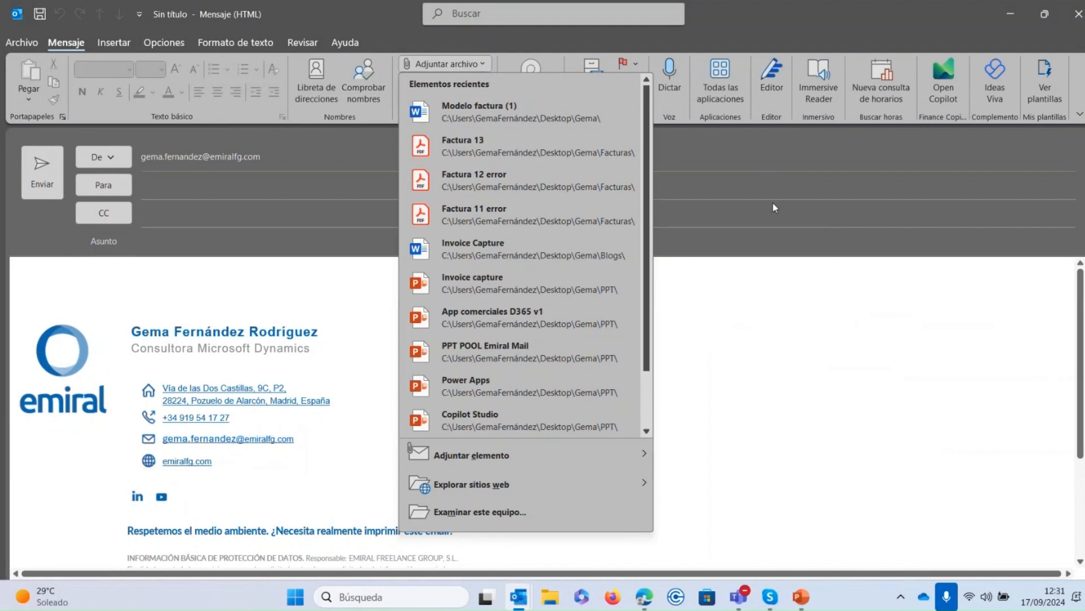
click(463, 212)
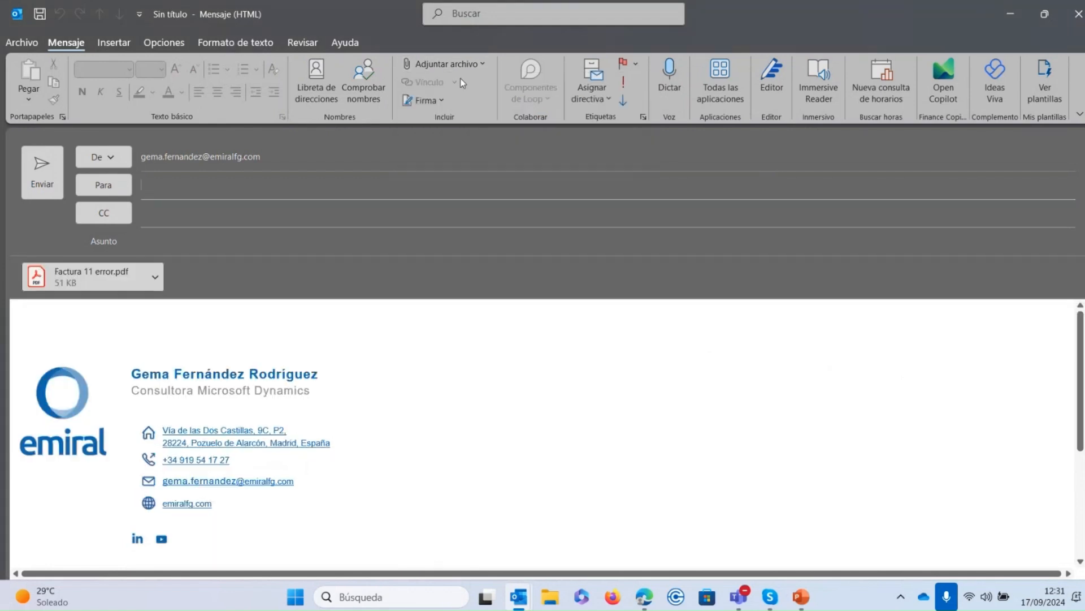
click(449, 65)
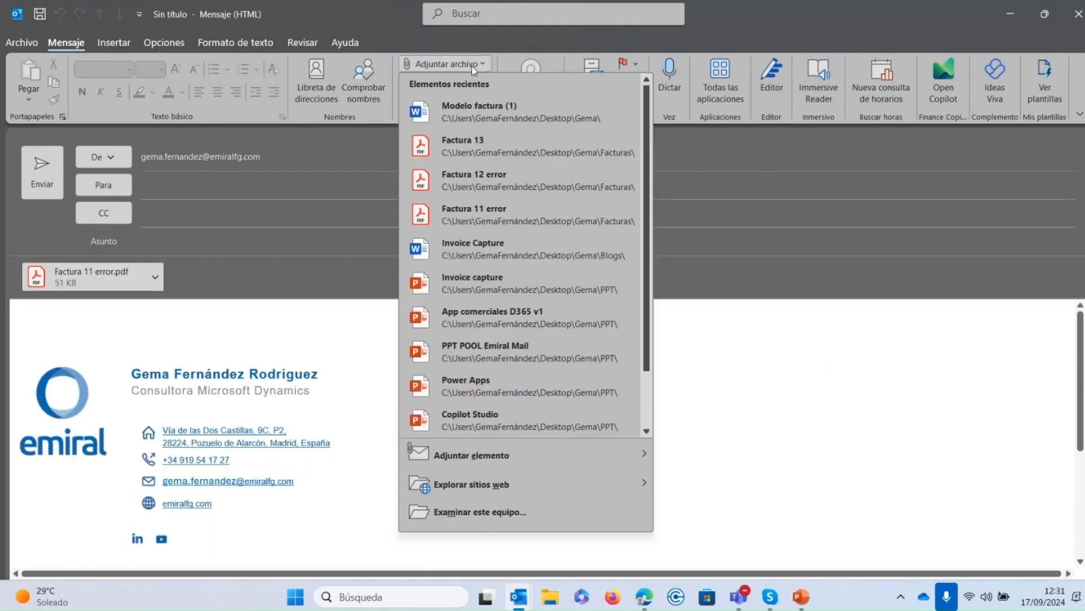
click(535, 195)
Address the message to the mailbox monitored by the Demo channel and set the subject to "Facturas"
click(289, 185)
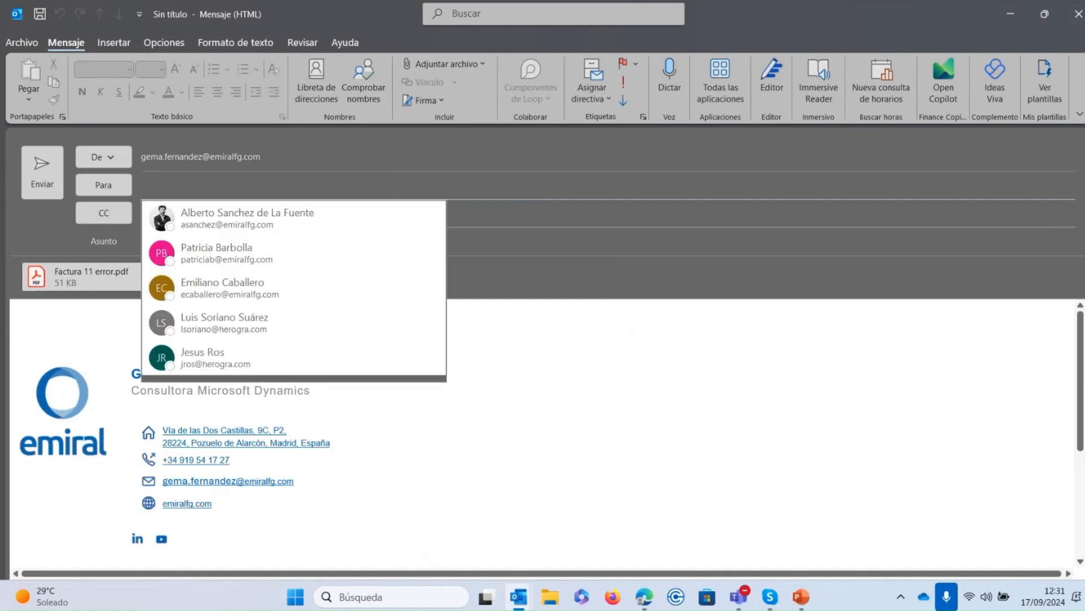
text(gema)
click(229, 217)
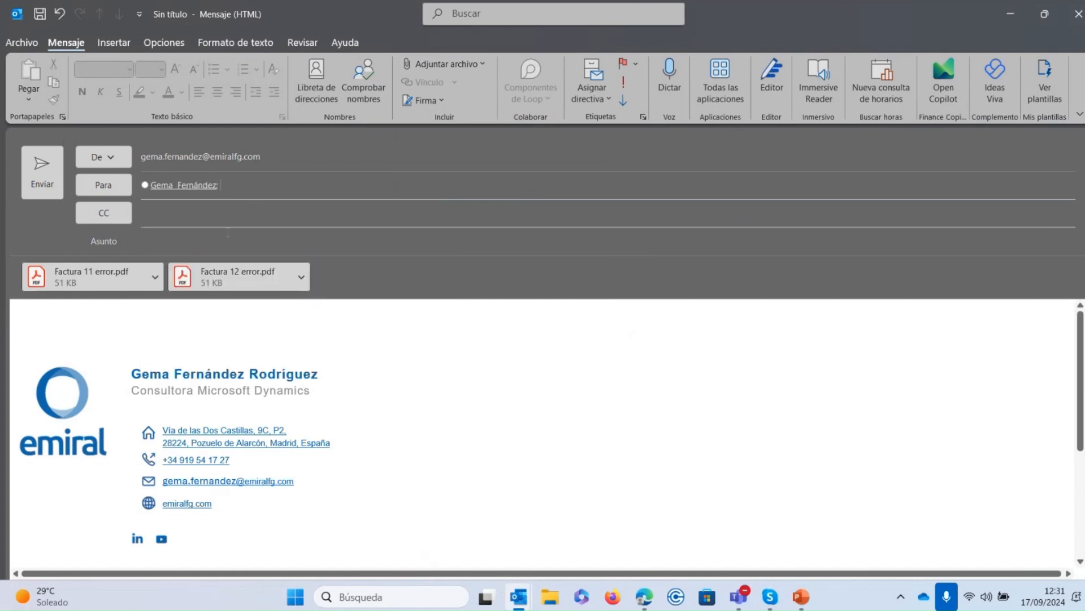
click(213, 245)
text(Facturas)
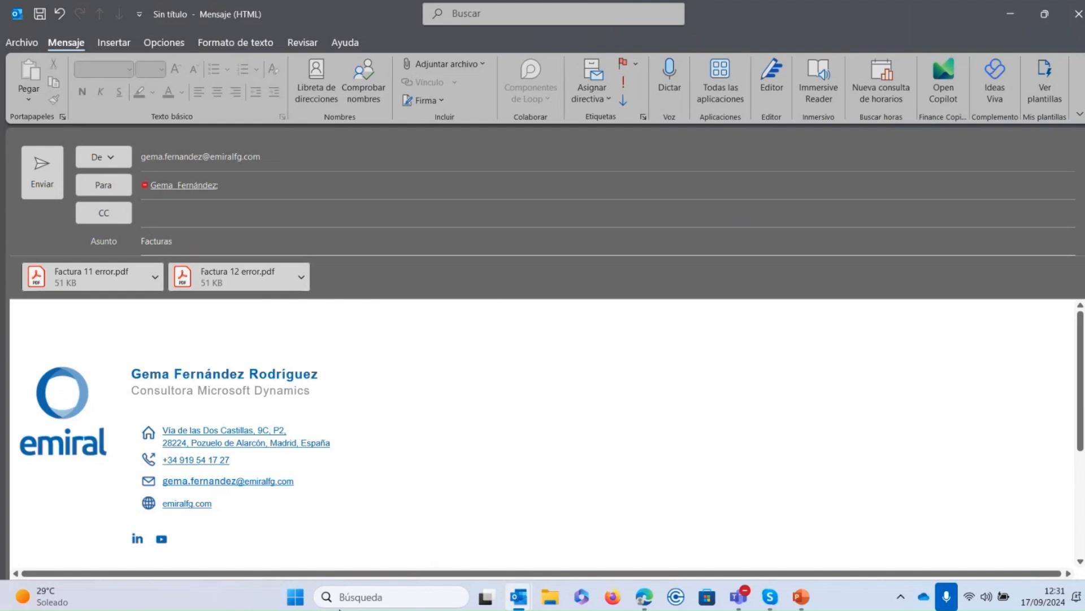
Delete the whole signature from the message body and send the email
drag(60, 312, 442, 610)
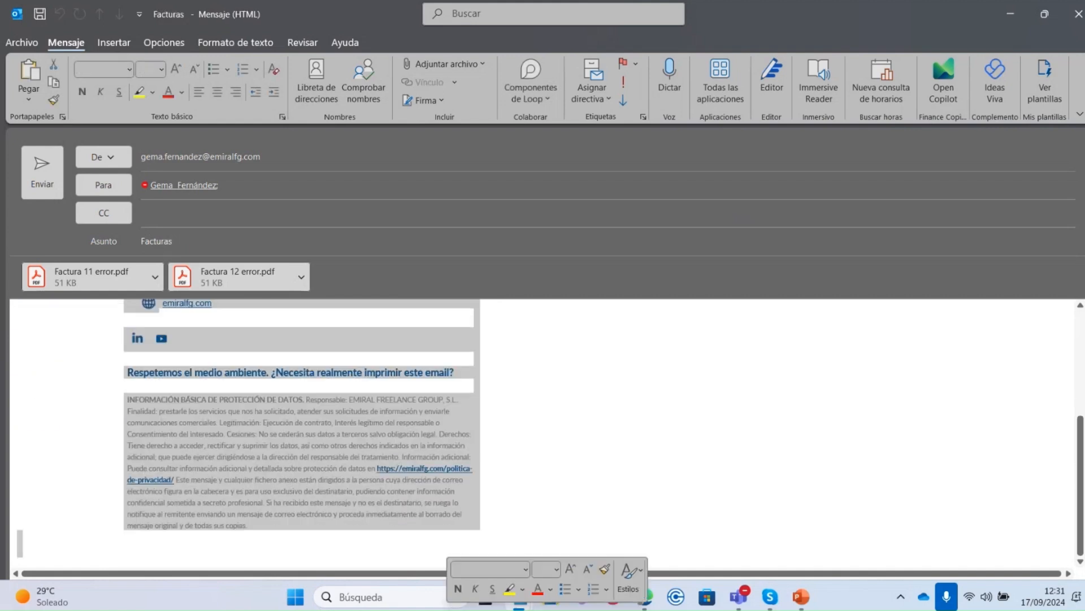
key(Delete)
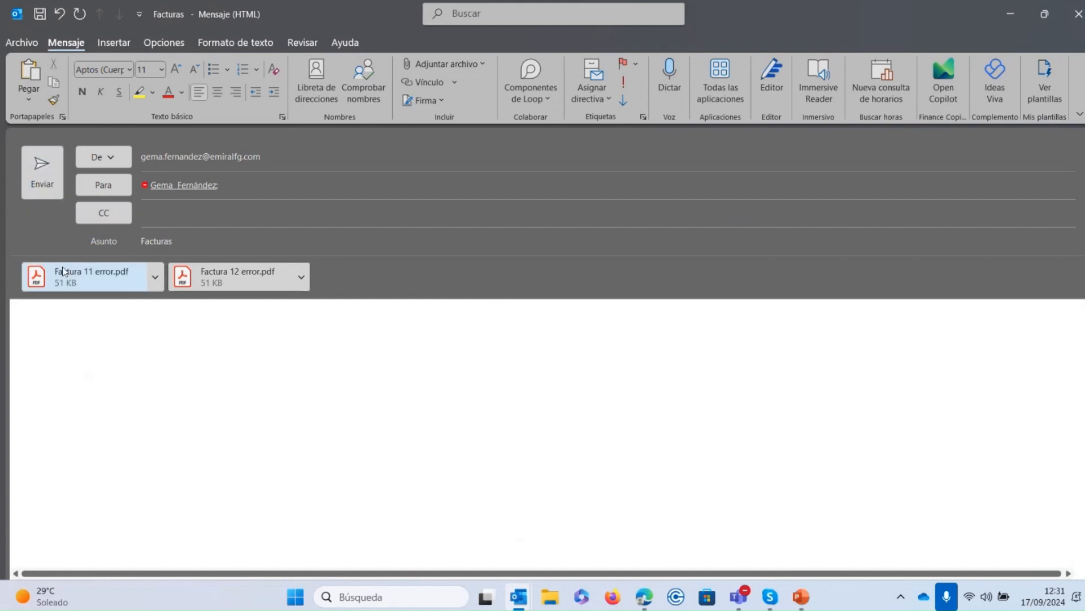
click(41, 173)
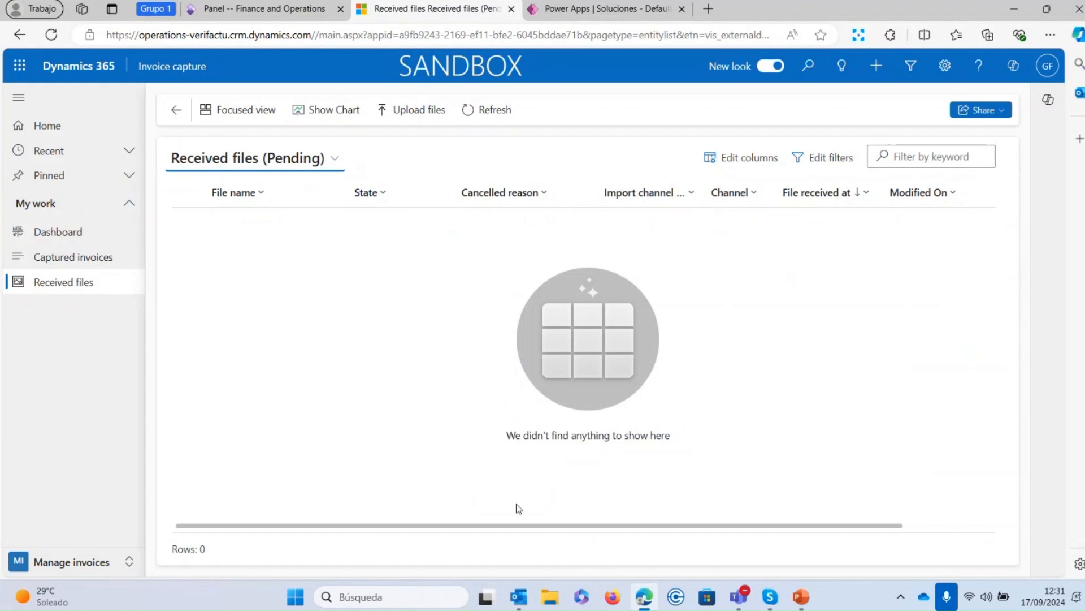
Refresh the pending received files in Invoice capture until both emailed invoice PDFs are listed
click(501, 114)
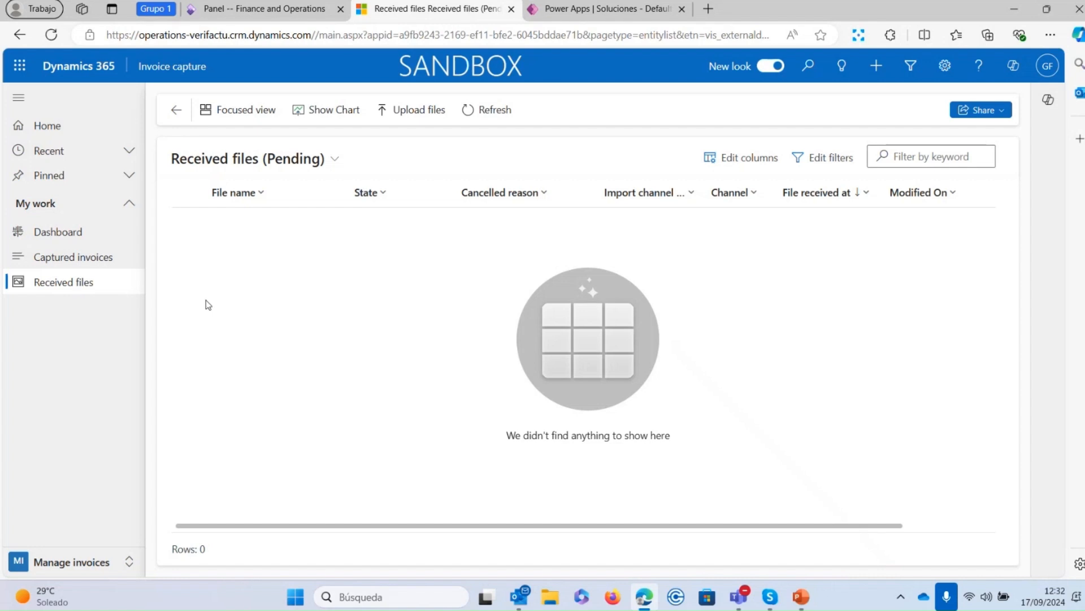
click(494, 110)
click(495, 109)
click(494, 110)
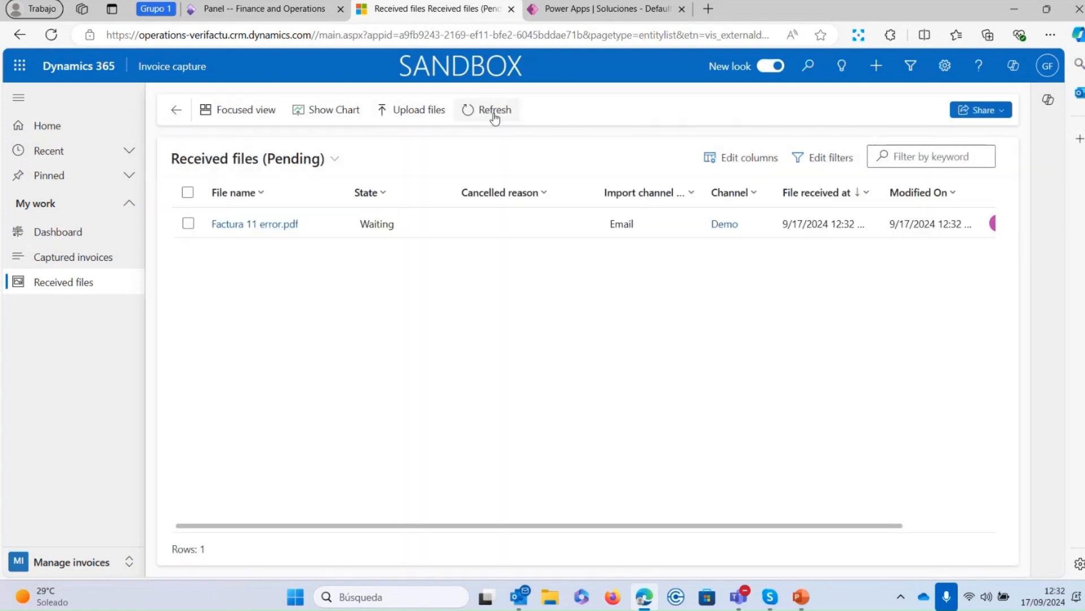
click(495, 110)
click(495, 109)
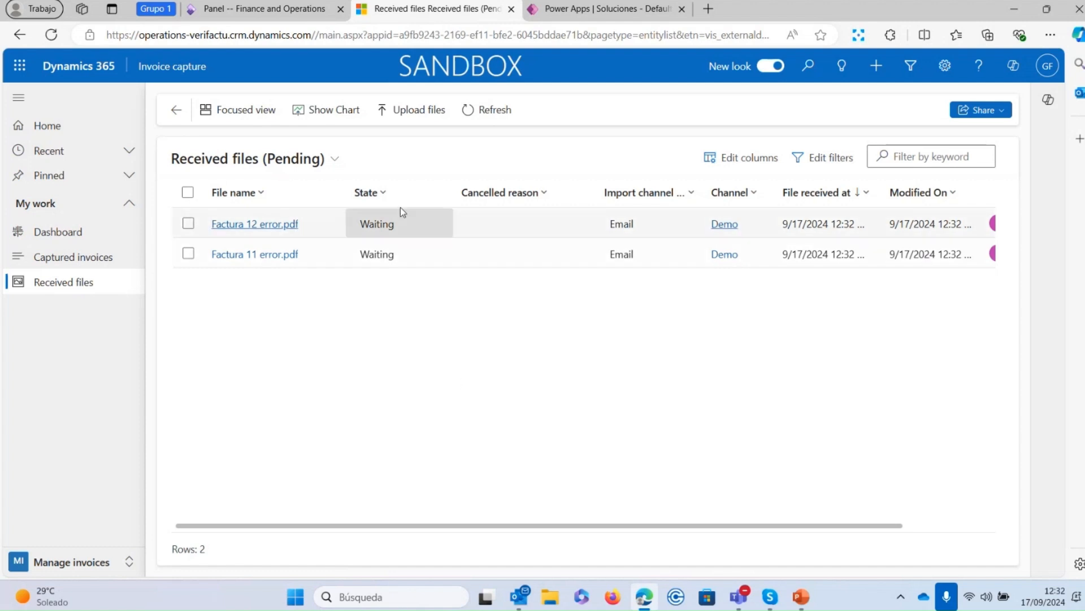
Keep refreshing the received files until both invoices leave the pending list, and open the captured invoices
click(496, 110)
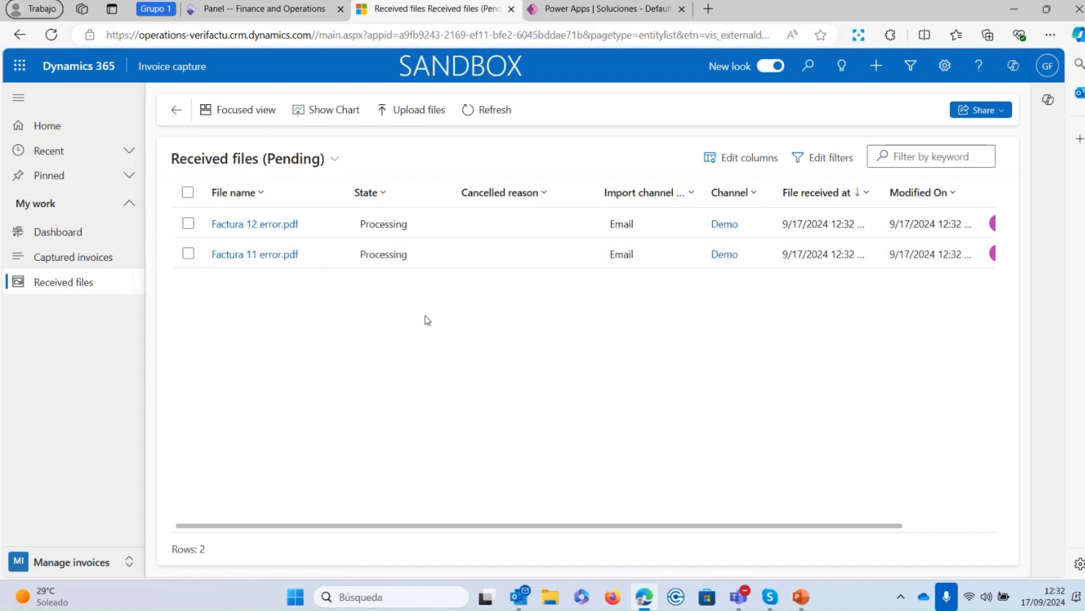
click(495, 115)
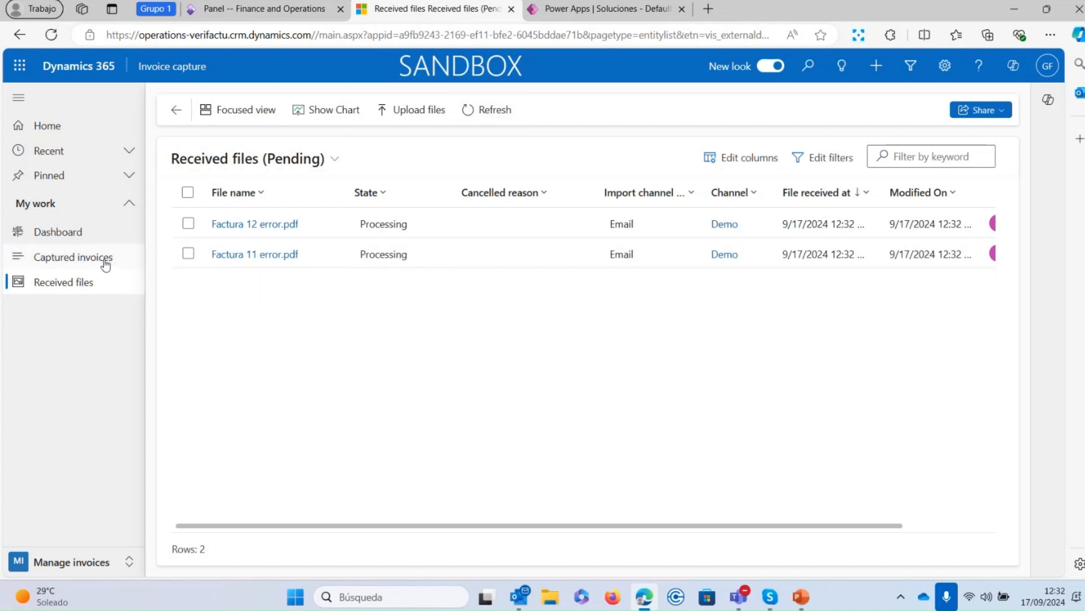
click(506, 111)
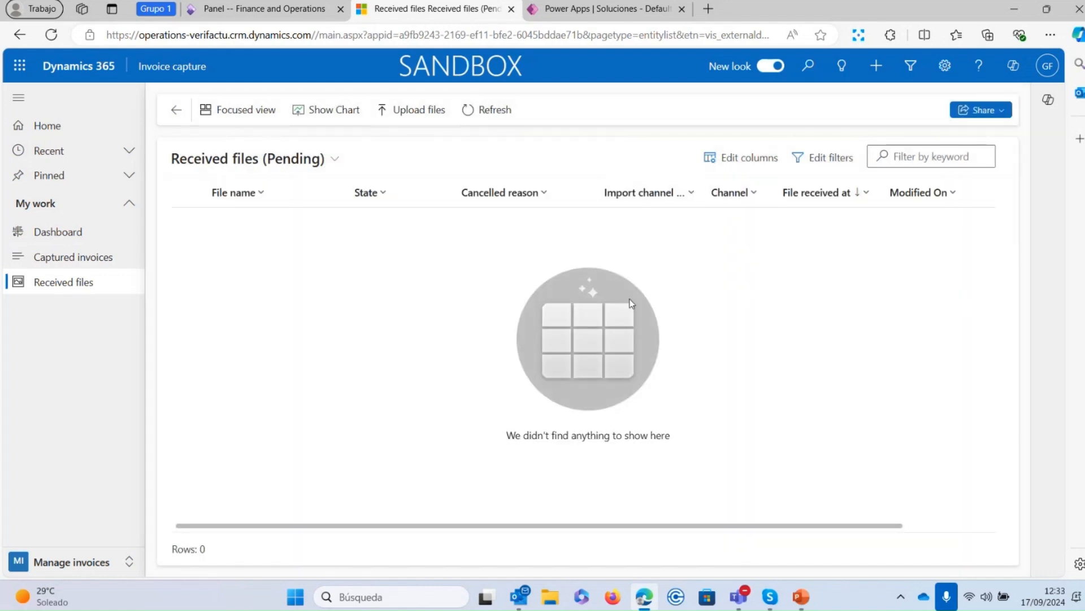
click(79, 257)
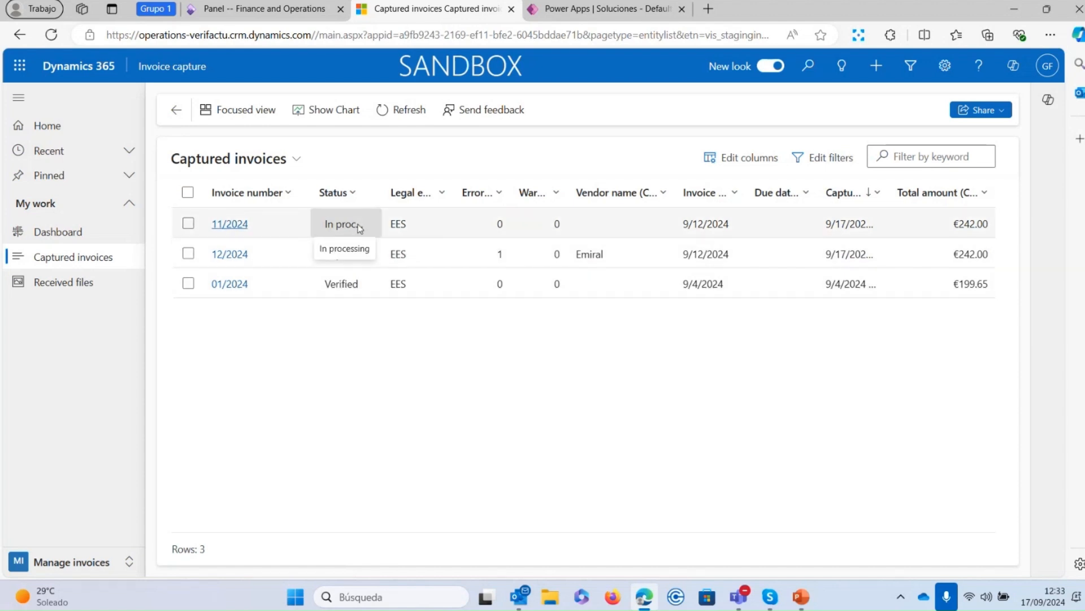
Refresh the captured invoices and open invoice 11/2024 with its error messages expanded
click(416, 113)
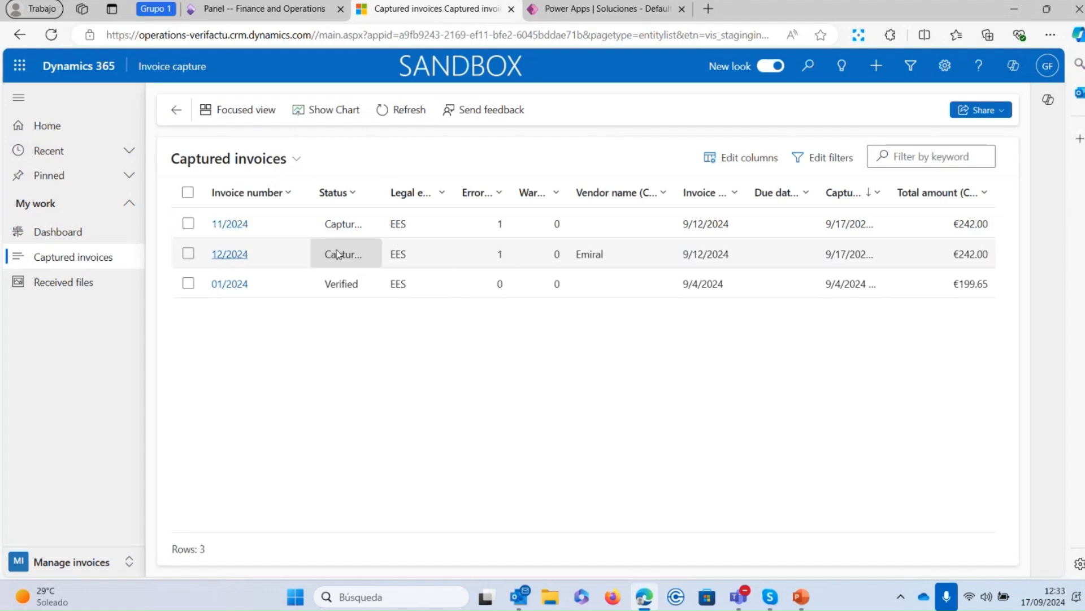
click(229, 225)
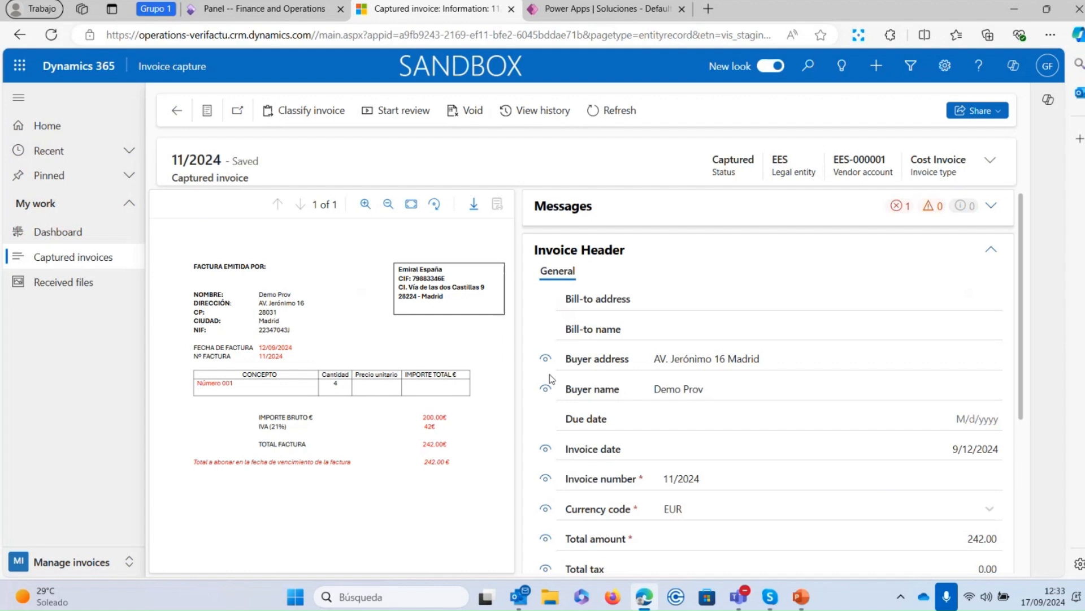
click(992, 207)
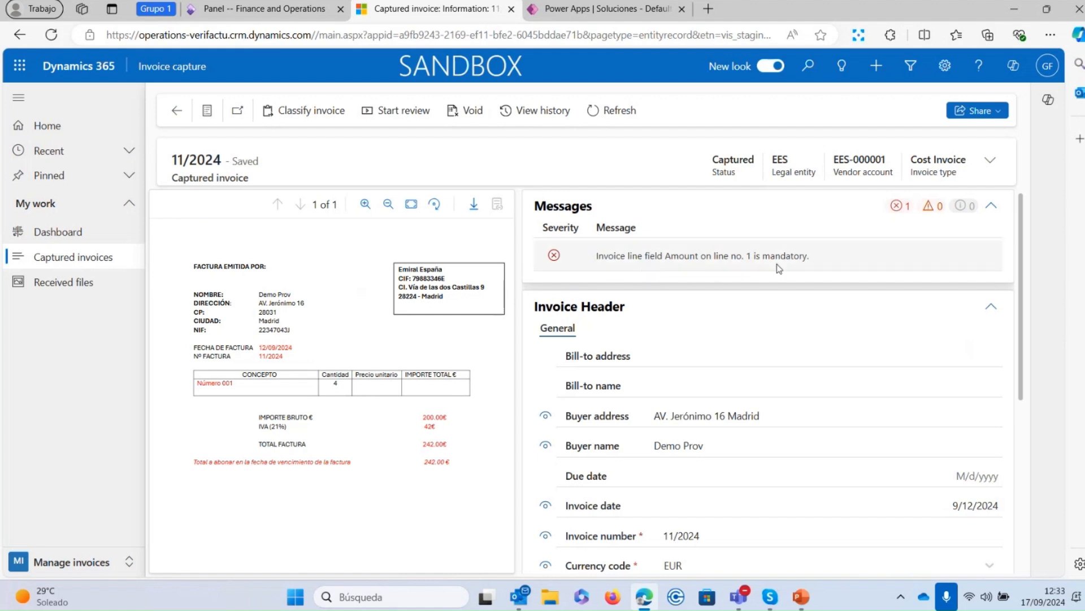
scroll(679, 368, down, 4)
scroll(637, 401, up, 5)
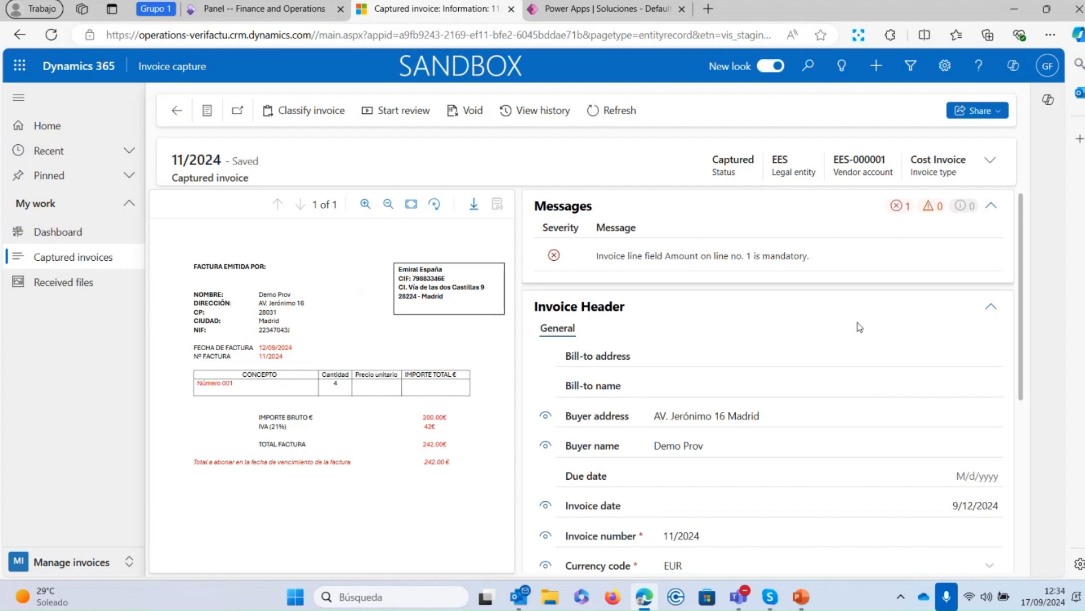
Start the review of invoice 11/2024 and fill in the missing amount of its line with the invoice's gross amount
scroll(870, 333, down, 1)
scroll(837, 314, down, 1)
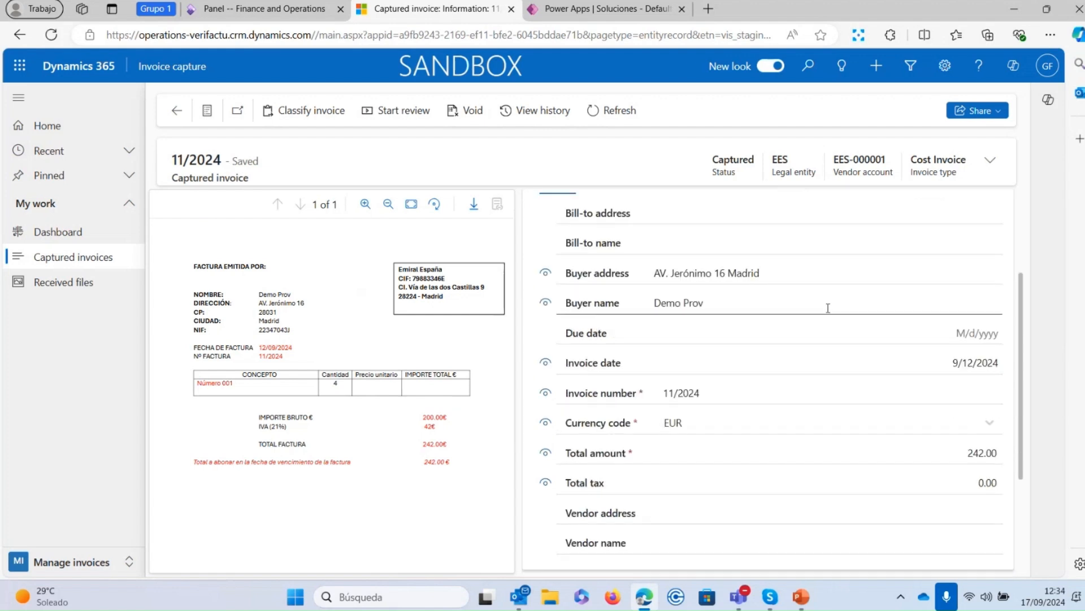
scroll(871, 339, down, 1)
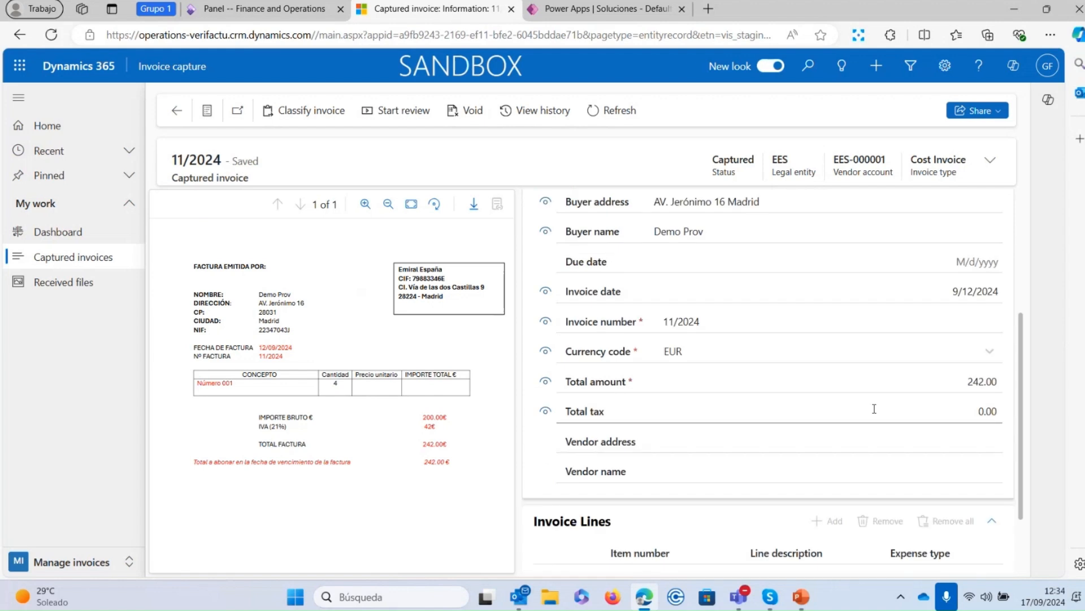
scroll(869, 424, down, 1)
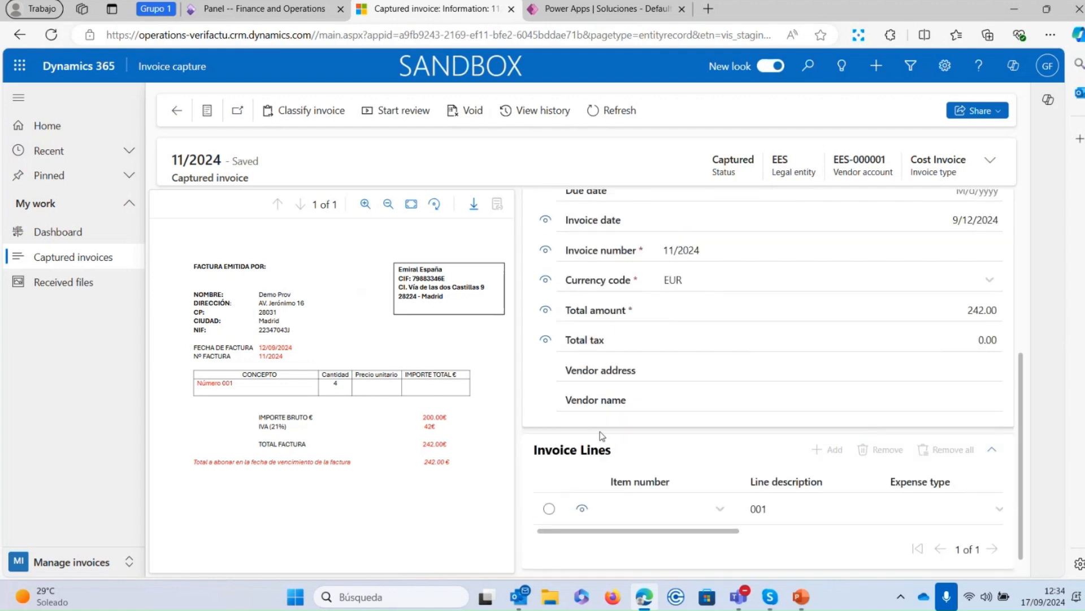
drag(674, 536, 774, 529)
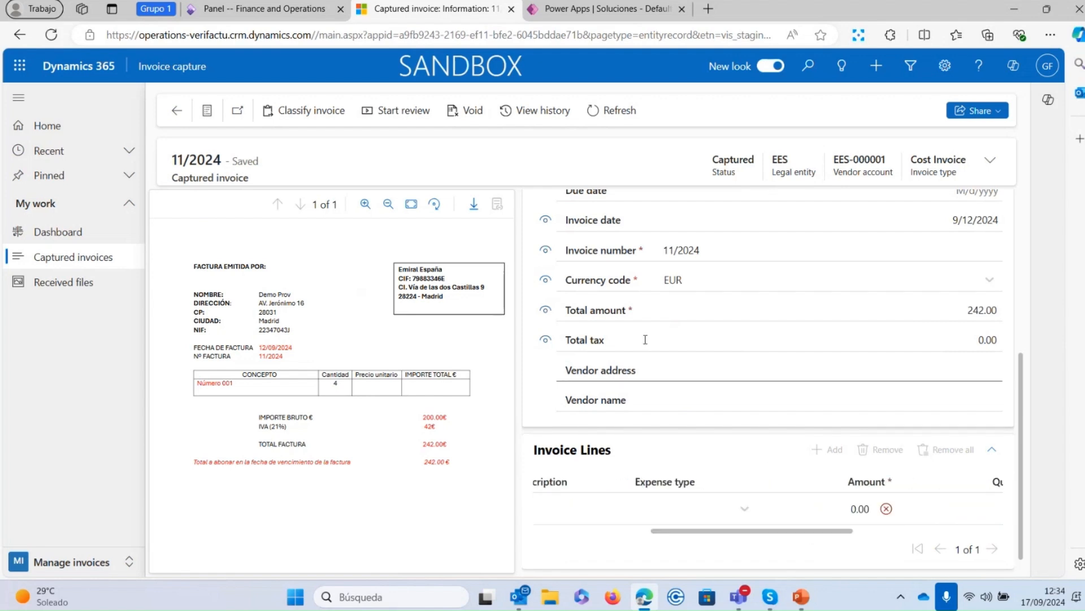
click(402, 118)
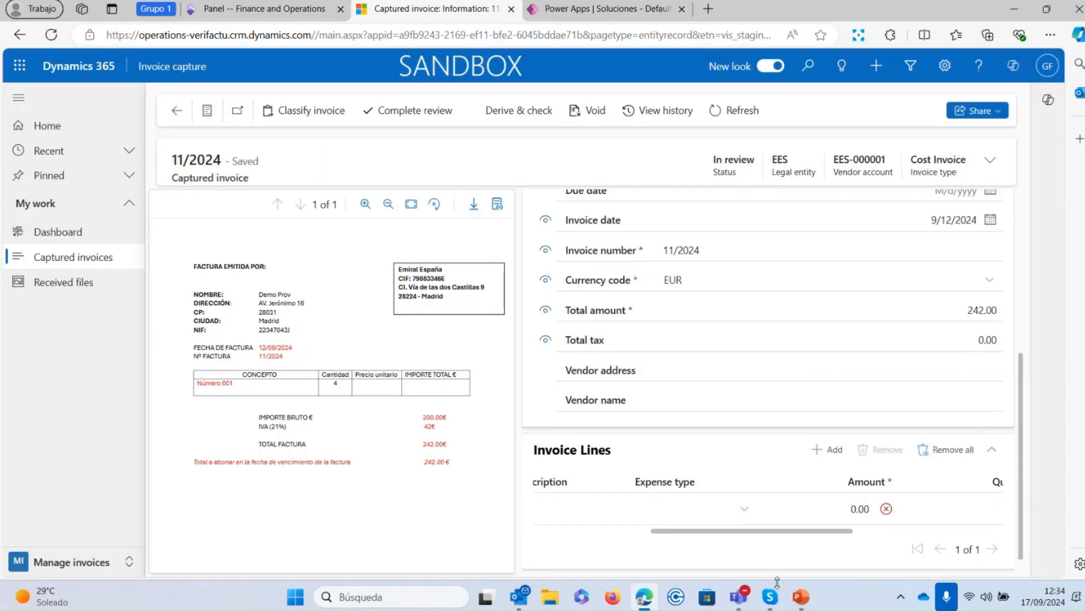
drag(779, 533, 816, 544)
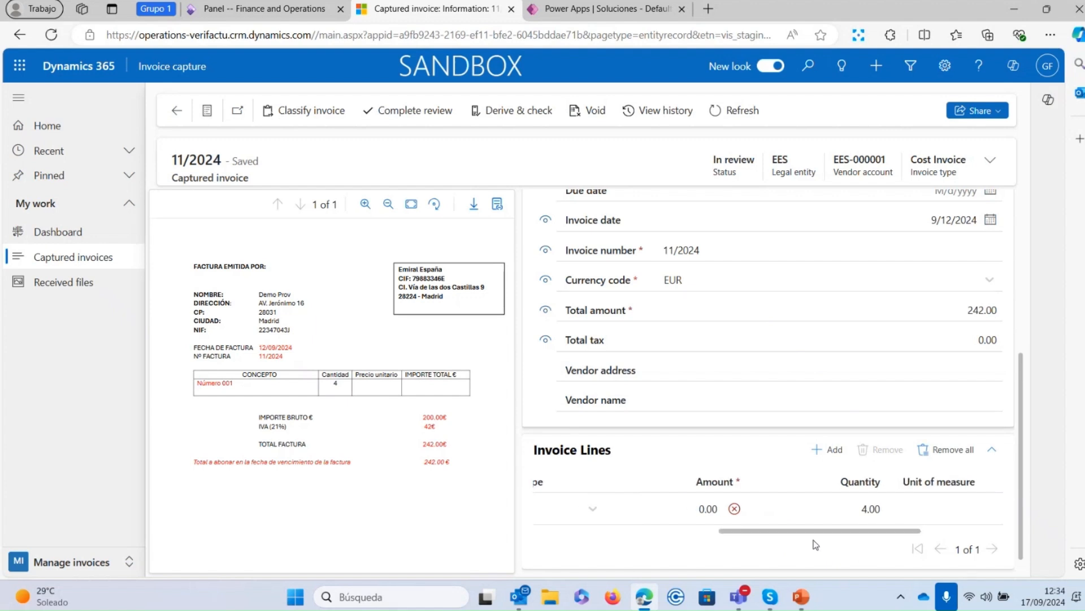
click(707, 508)
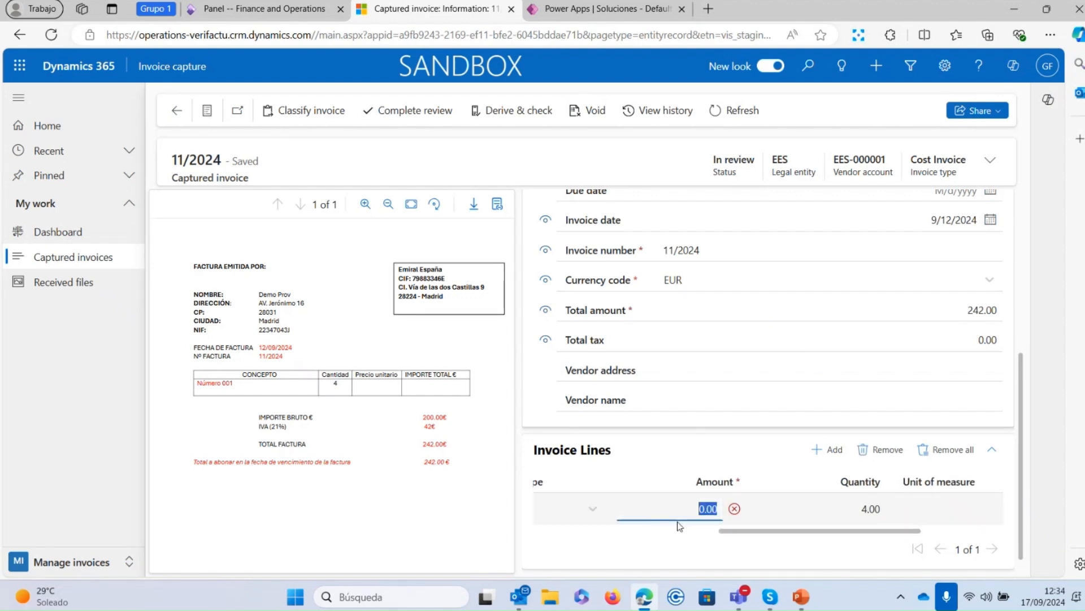
text(20)
Set the unit price of the invoice line to 50
drag(808, 532, 947, 537)
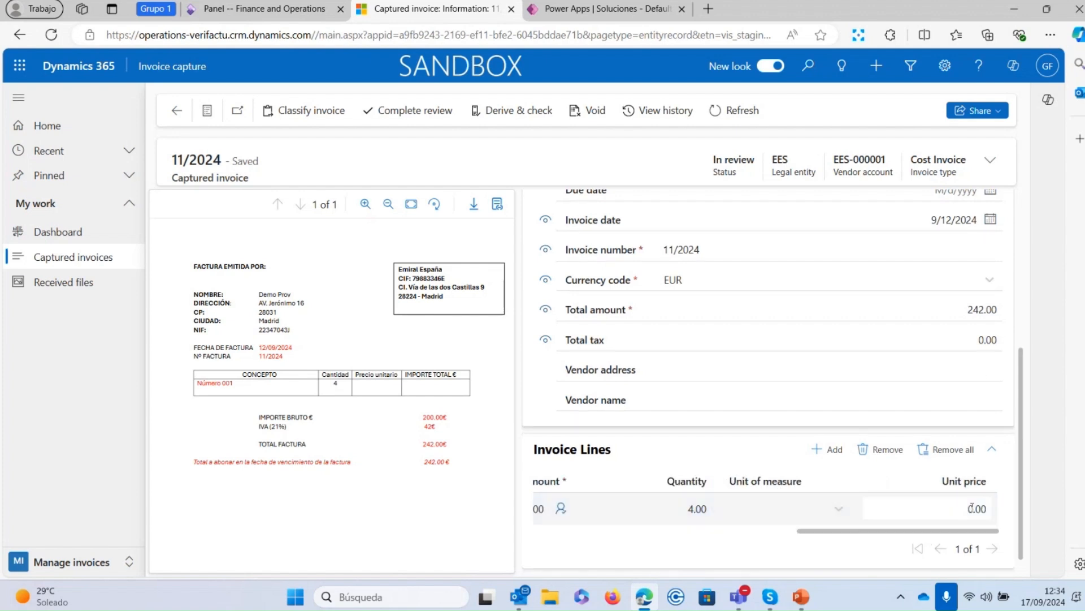
click(970, 508)
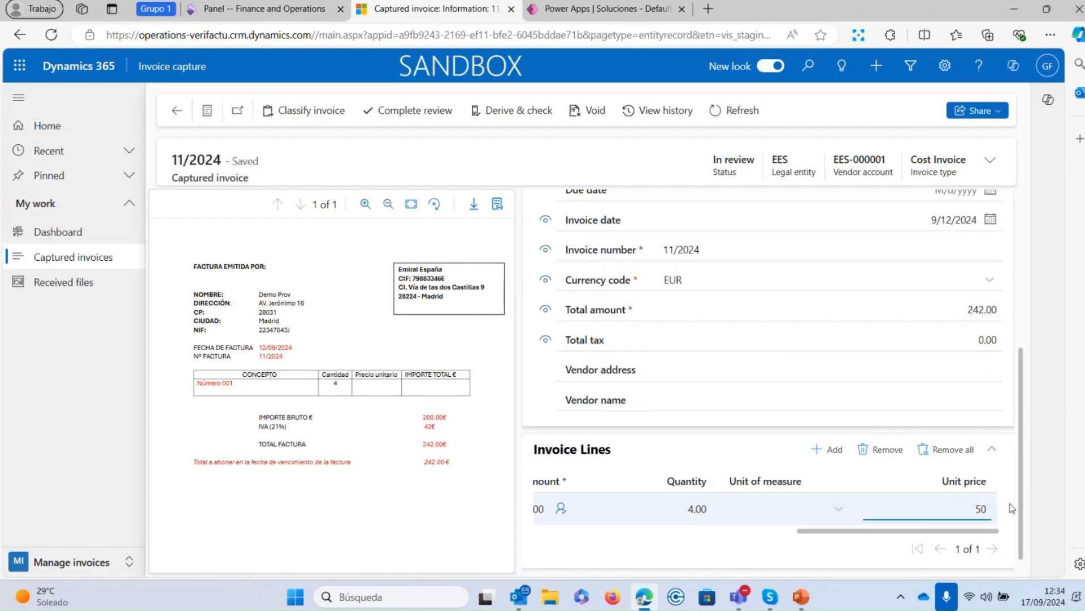
click(1009, 510)
drag(900, 530, 623, 521)
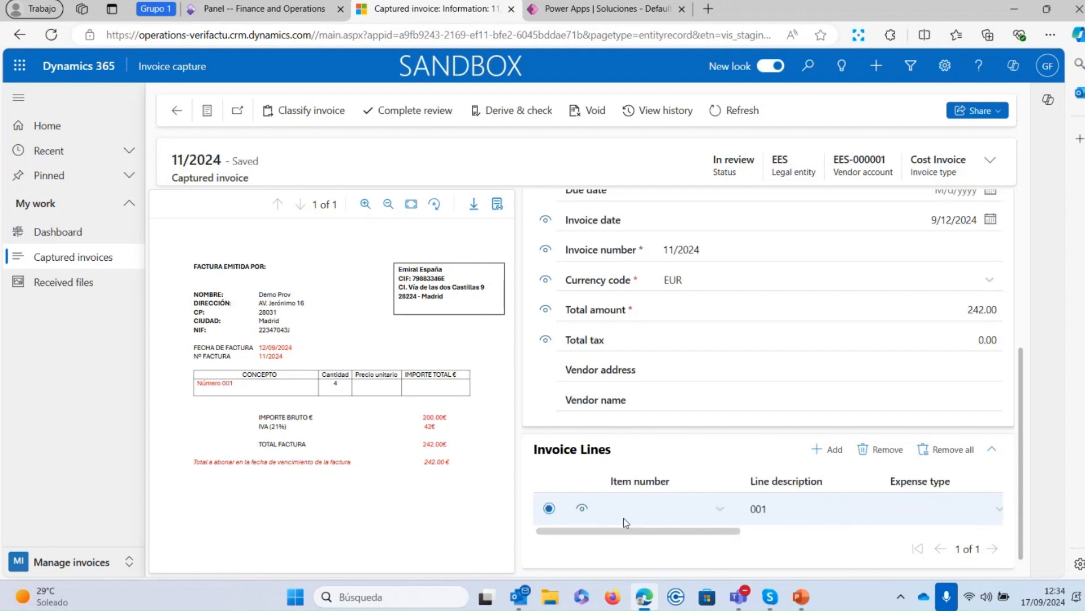
Complete the review of invoice 11/2024 and transfer it, returning to the captured invoices list
scroll(897, 344, up, 5)
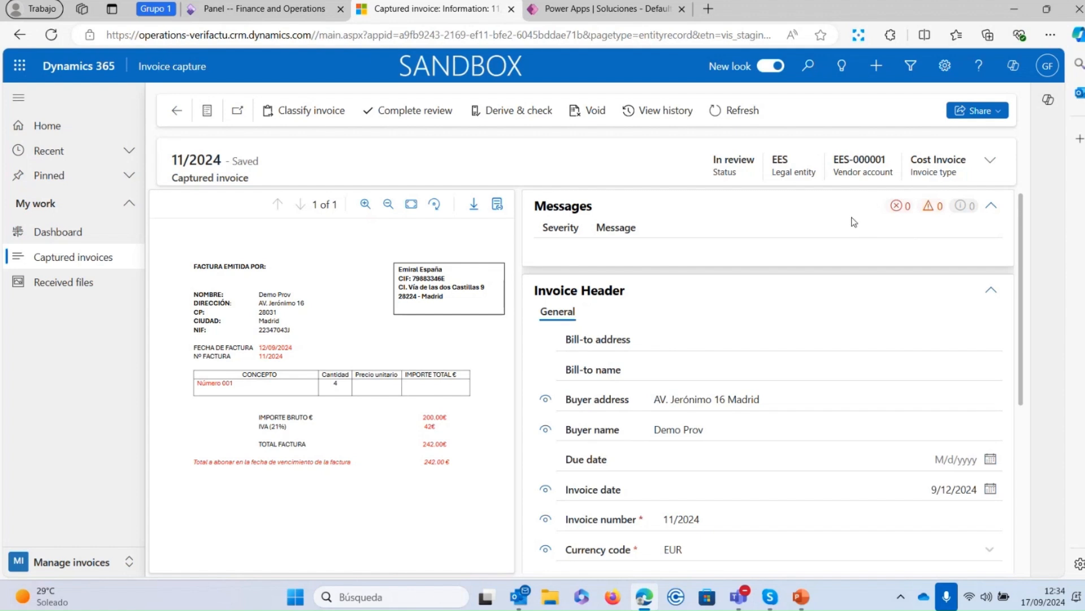
click(418, 123)
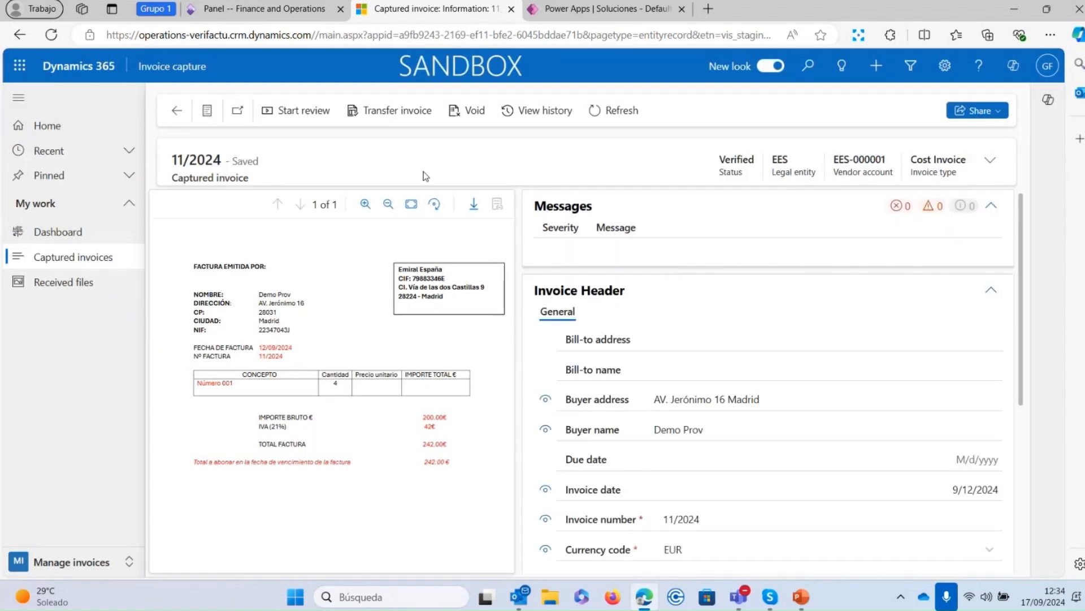
click(400, 116)
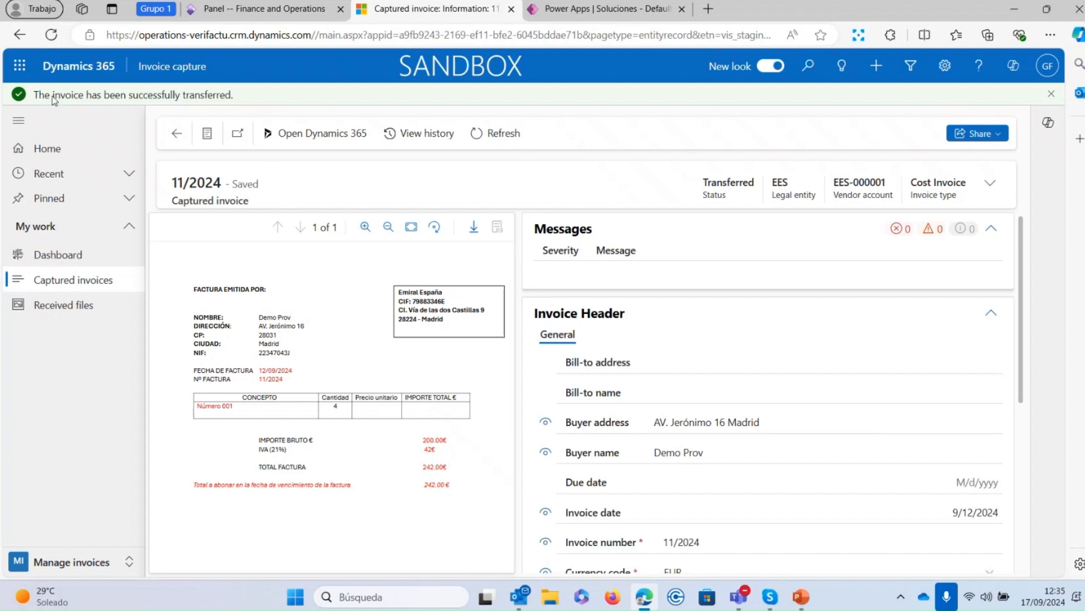
click(173, 136)
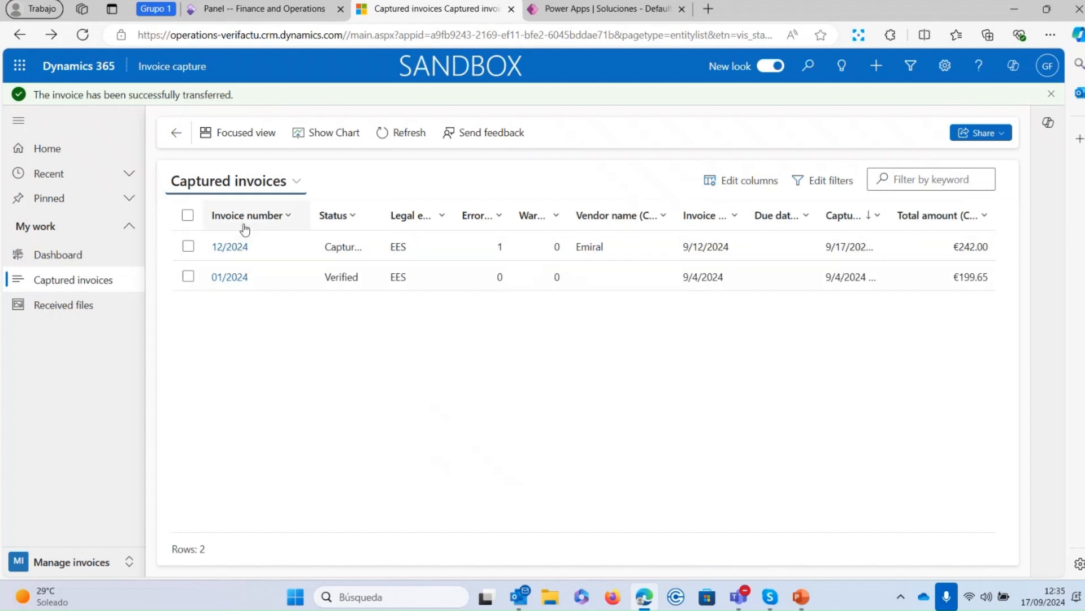
Open captured invoice 12/2024, start its review and save its classification with Demo Prov as the vendor
click(240, 248)
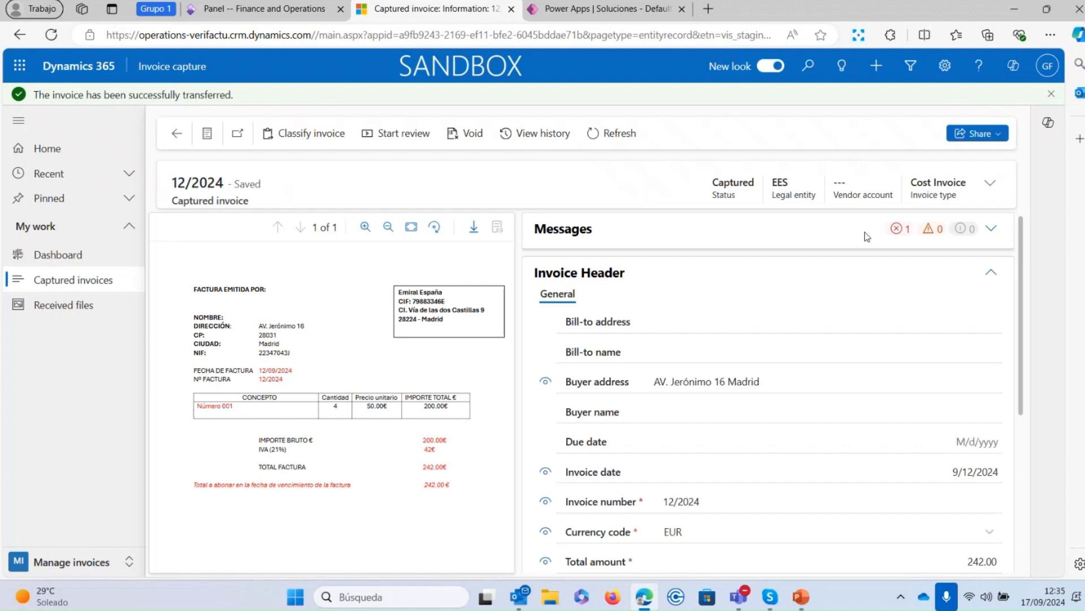
click(991, 228)
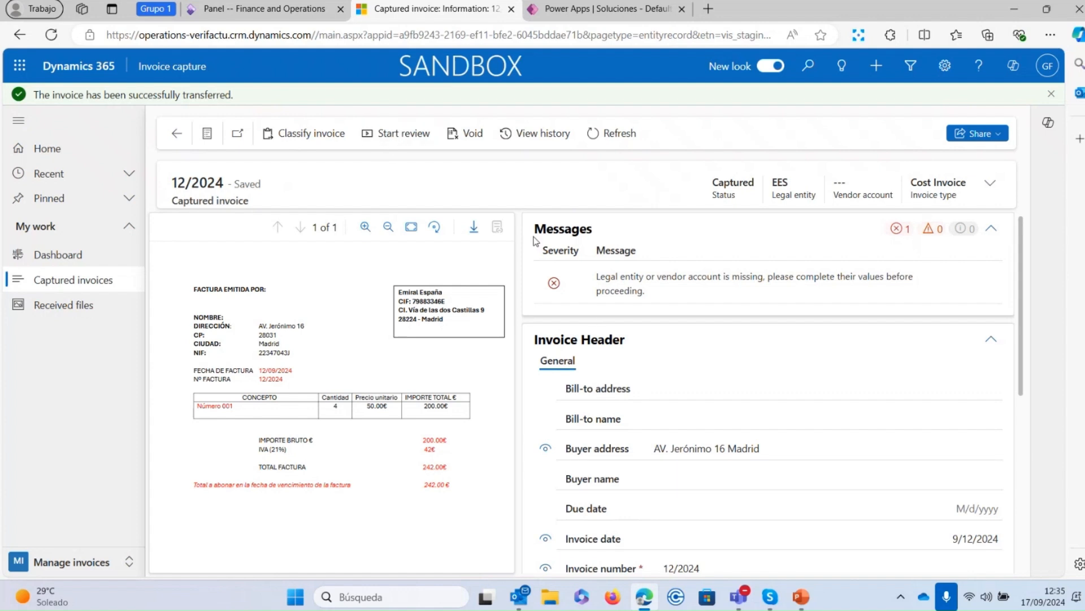
click(412, 134)
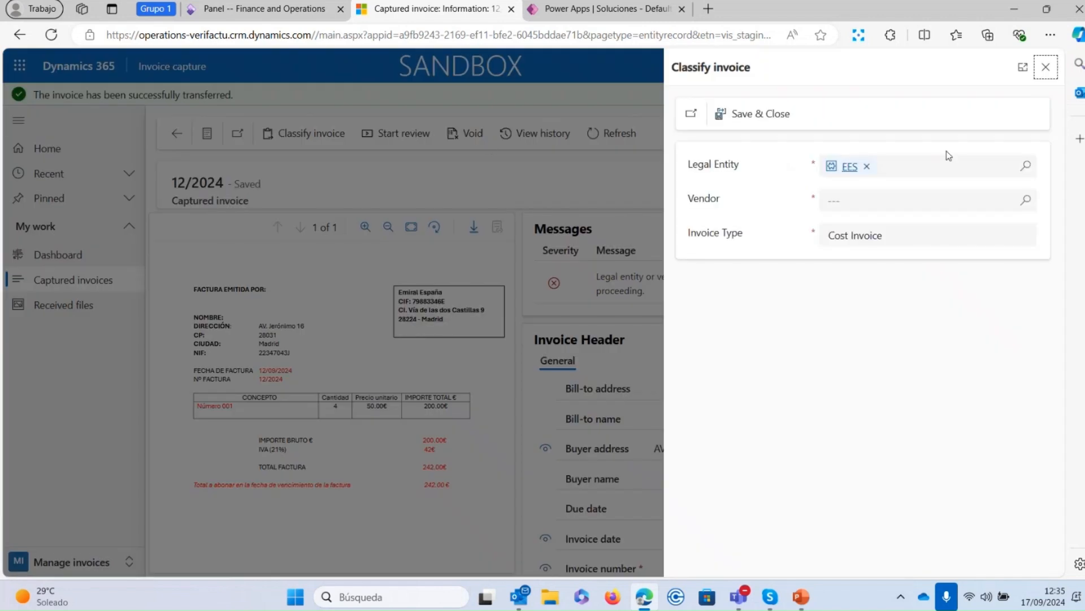
click(905, 200)
click(1026, 200)
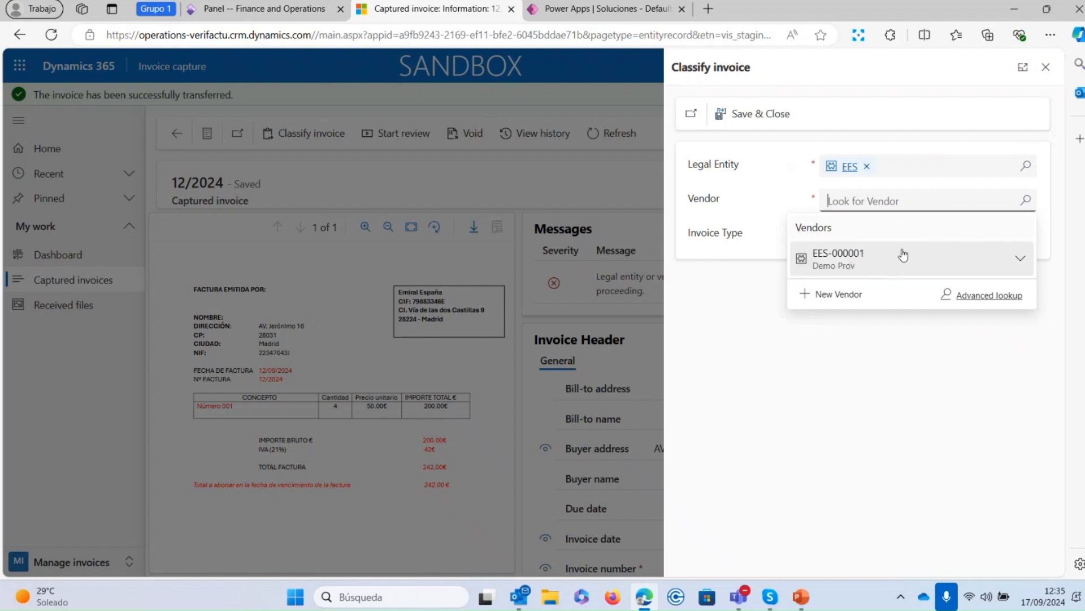
click(868, 262)
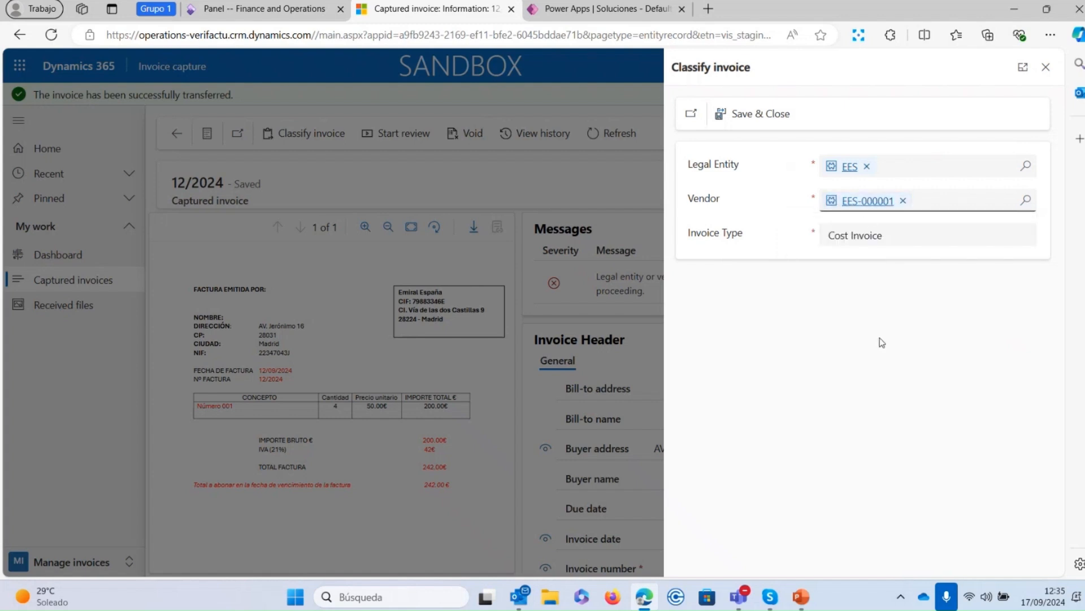
click(783, 115)
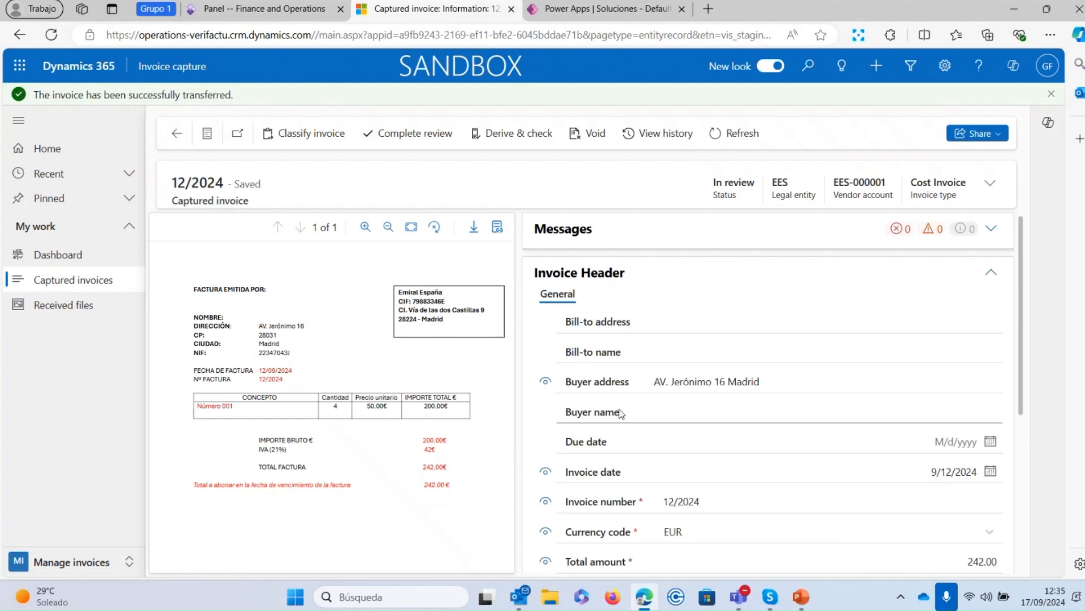
Check the data of invoice 12/2024, complete its review and transfer it
scroll(837, 455, down, 4)
scroll(891, 466, up, 4)
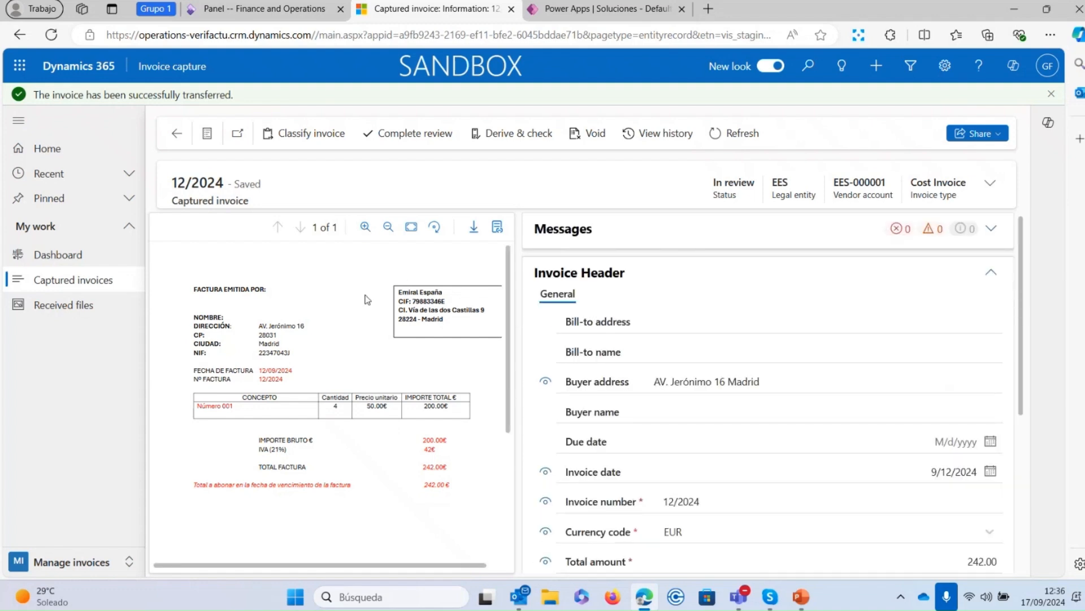
click(419, 137)
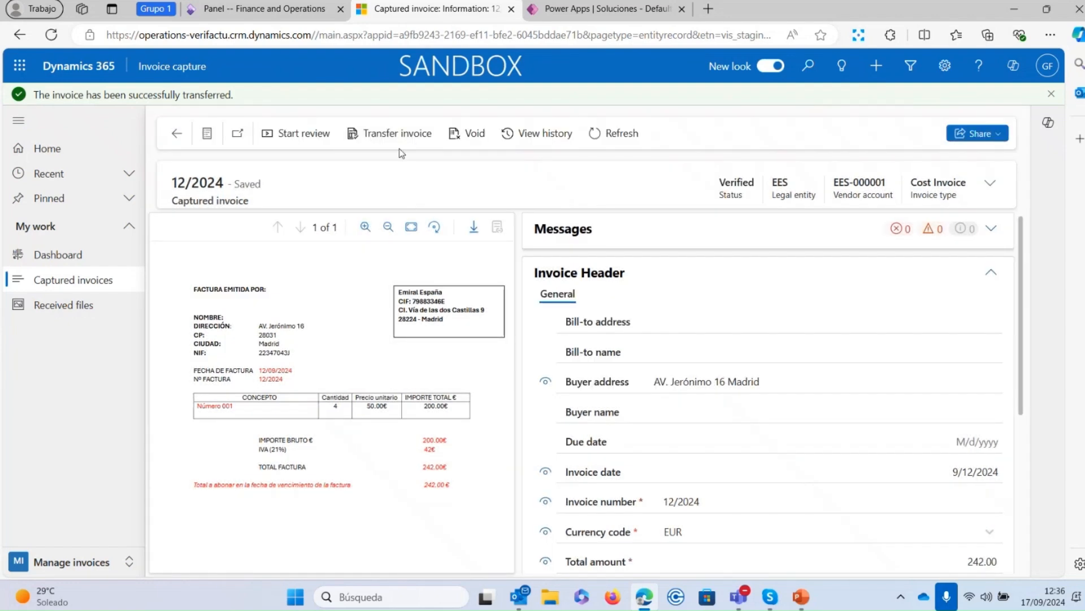
click(404, 137)
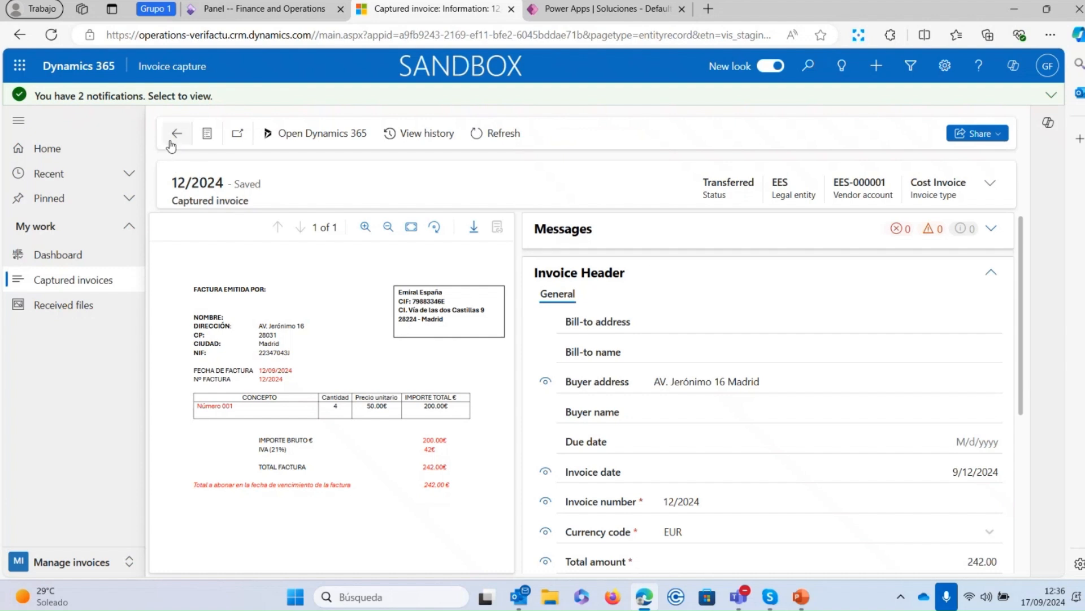
Return to the captured invoices and examine the verified invoice 01/2024
click(176, 133)
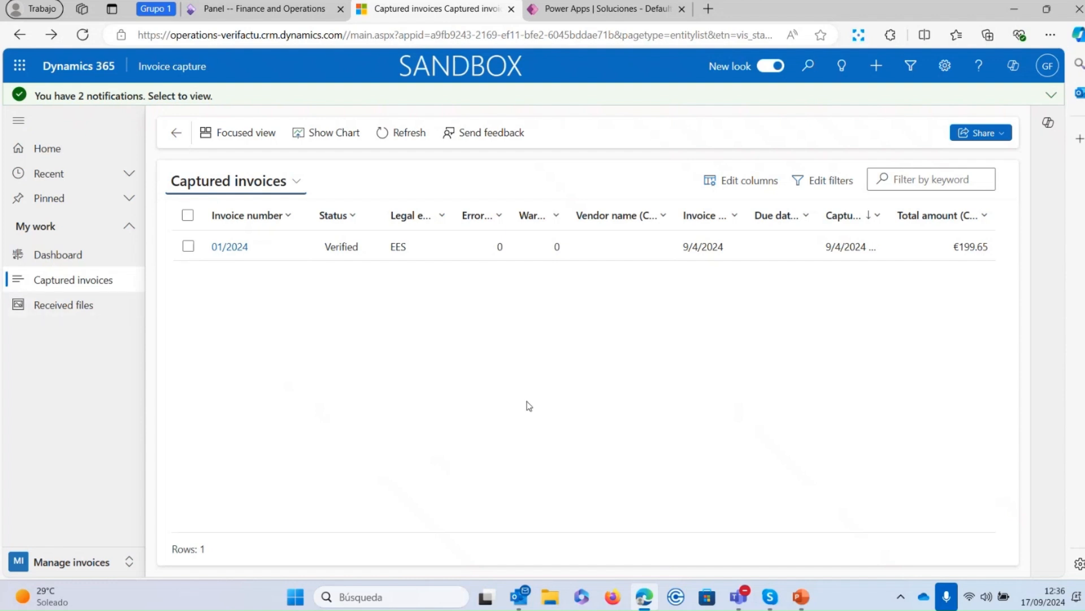
click(238, 248)
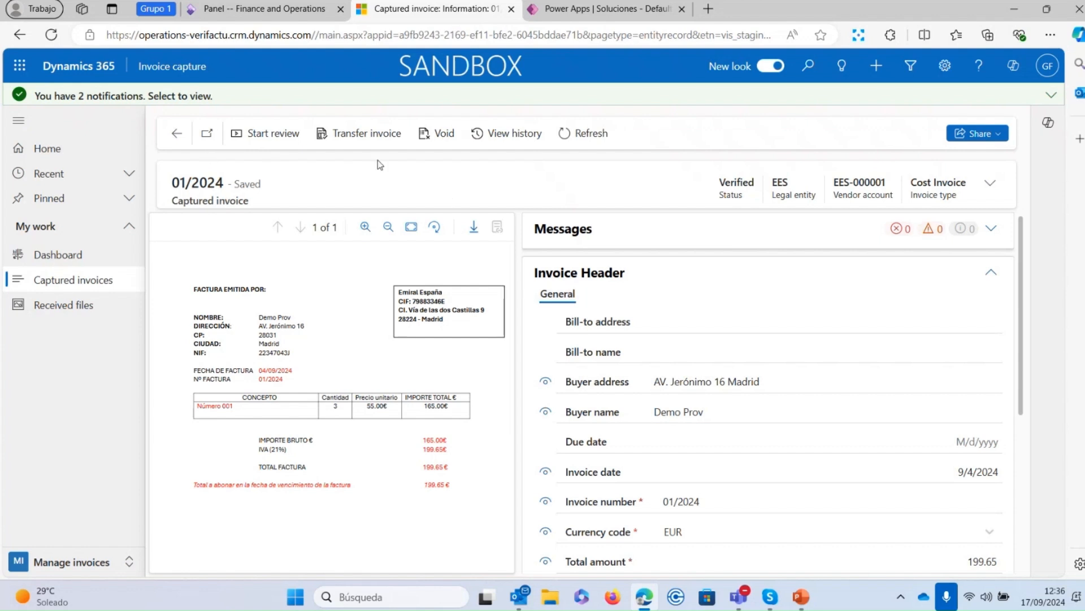
click(176, 133)
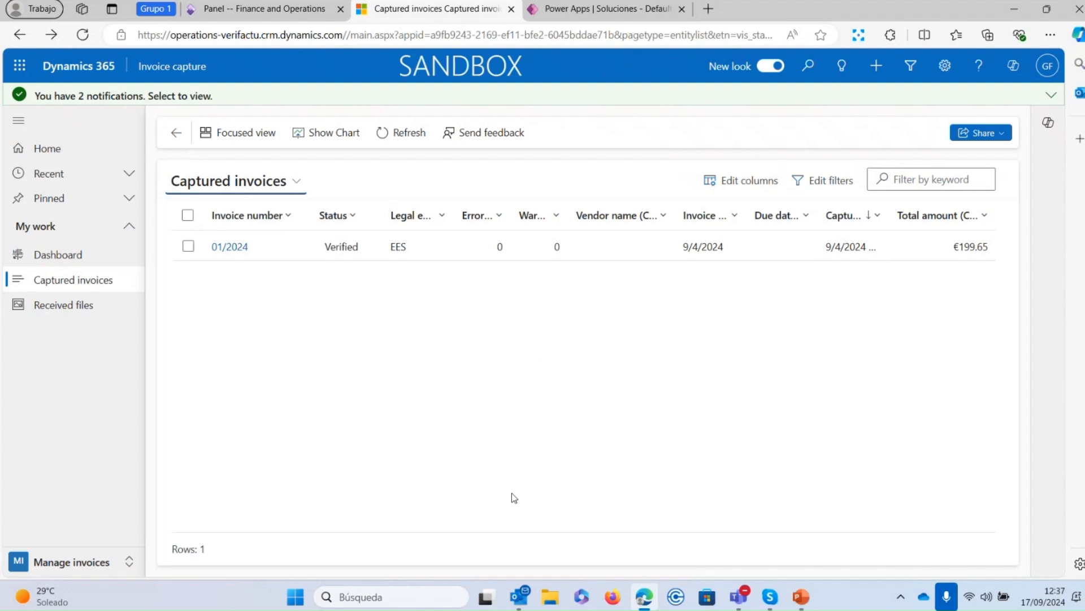
Switch to a new Outlook message and attach the recent file "Factura 13"
click(519, 596)
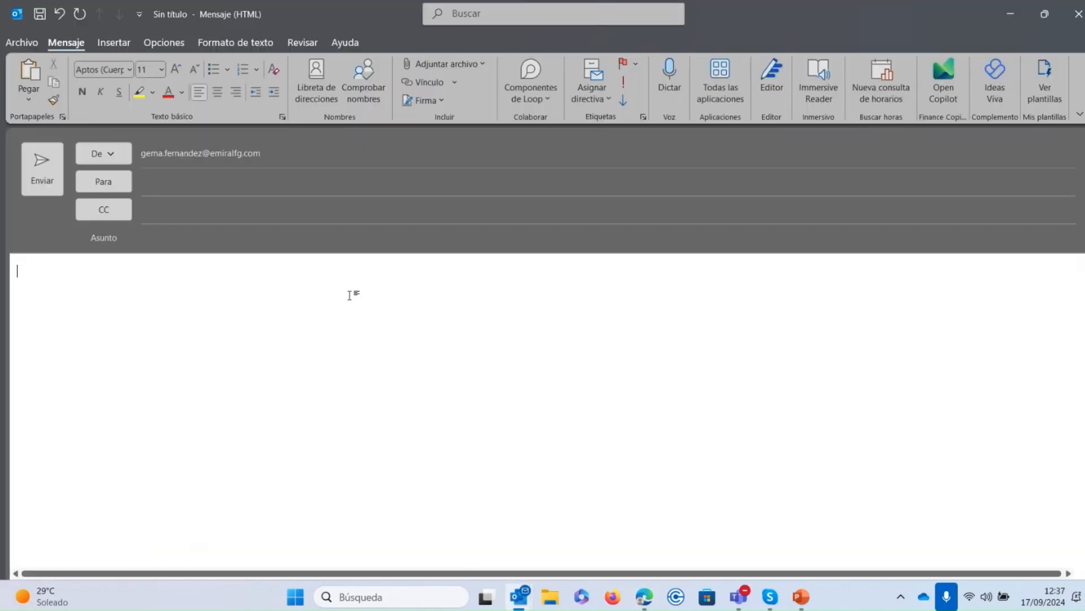
click(478, 68)
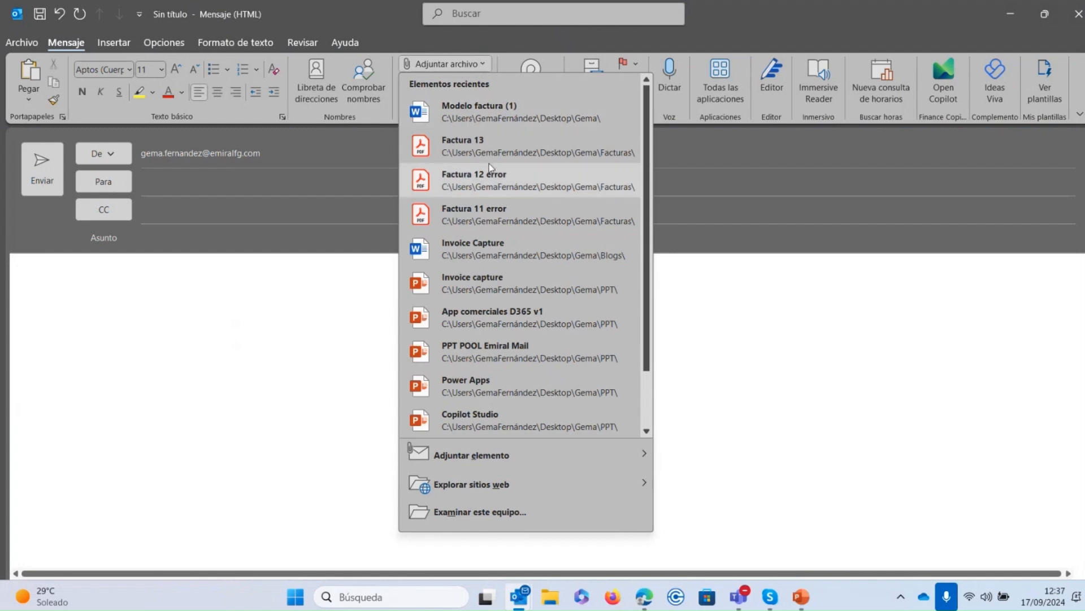
click(498, 152)
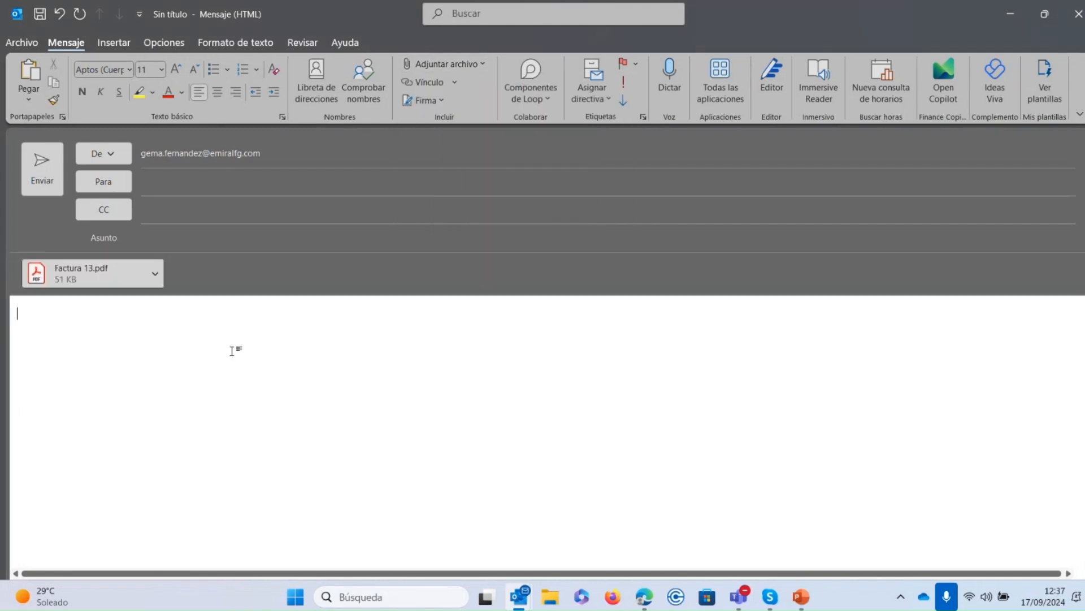
Address the message with the Factura 13 attachment to the suggested contact for the monitored mailbox
click(268, 182)
text(gema)
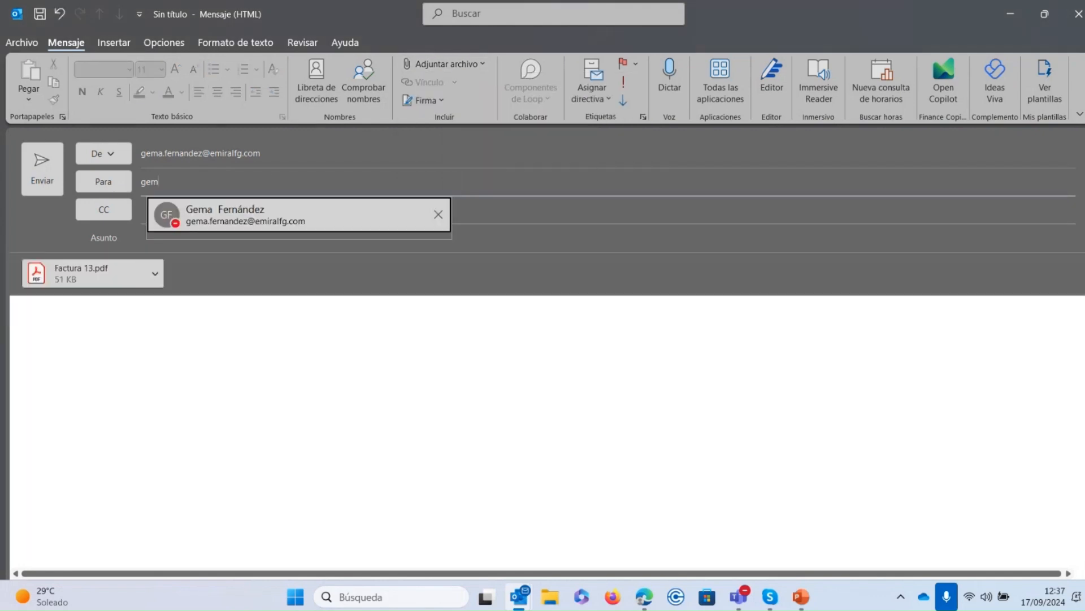
click(245, 226)
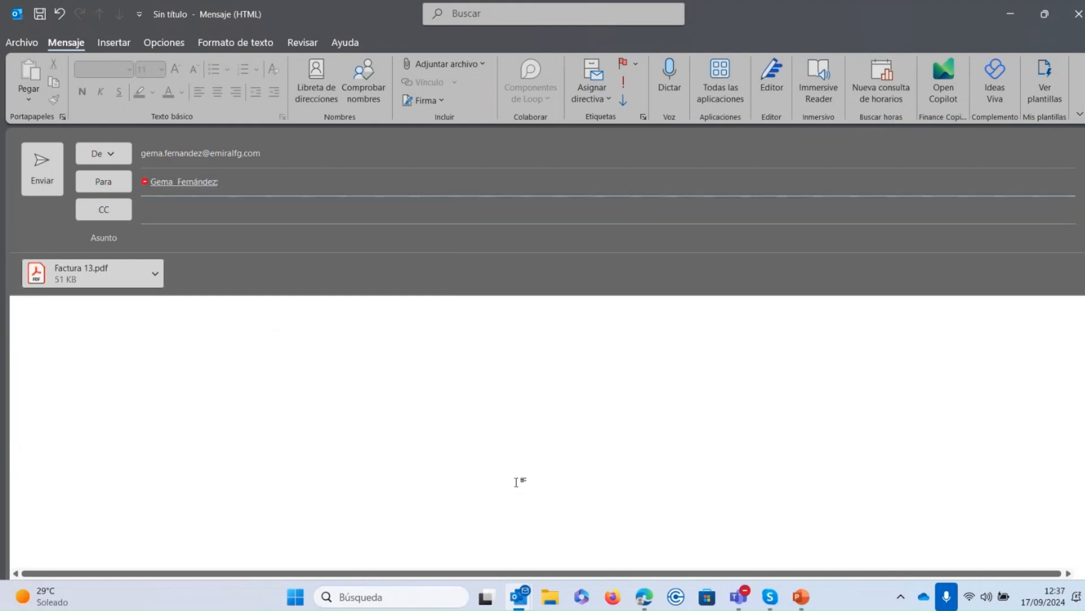
Set the subject of the message with the Factura 13 attachment to "factura" and send it
click(182, 238)
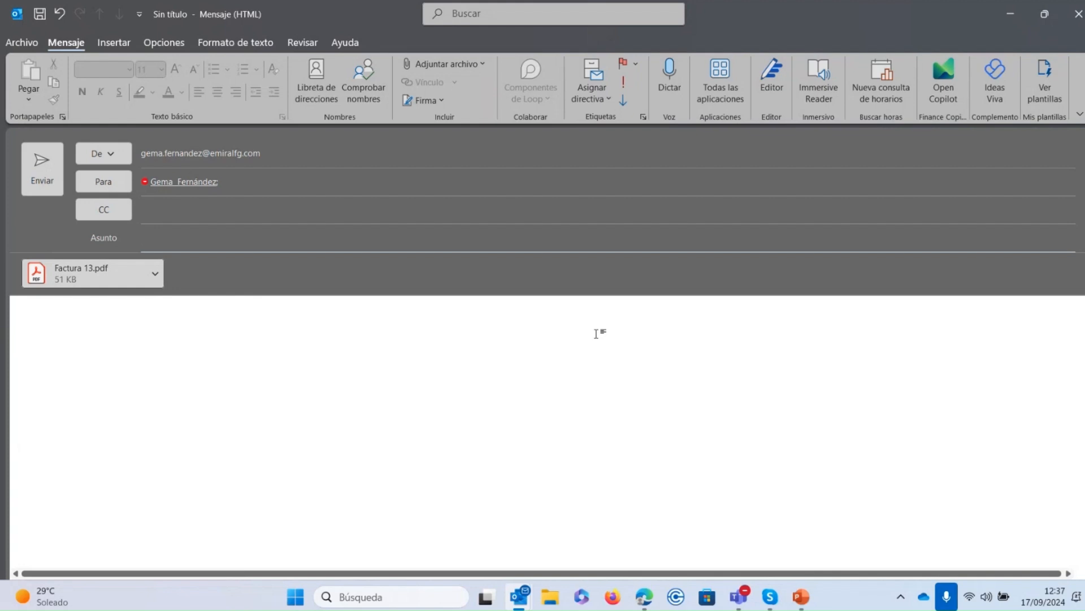
text(factura)
click(43, 170)
Switch to the received files in Invoice capture and refresh the pending list to follow the processing of Factura 13.pdf
click(83, 300)
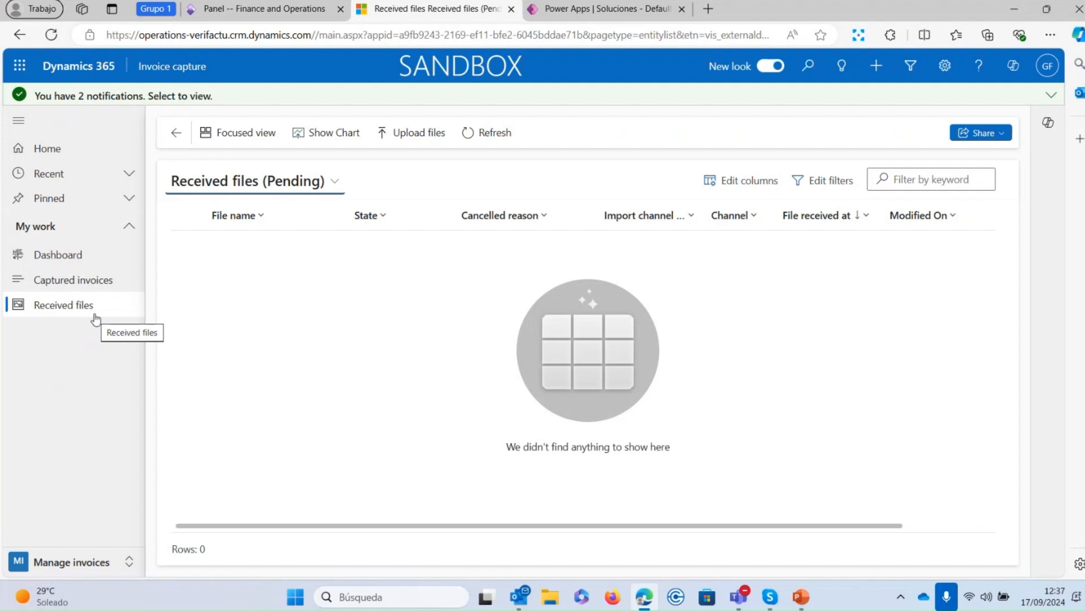
click(505, 142)
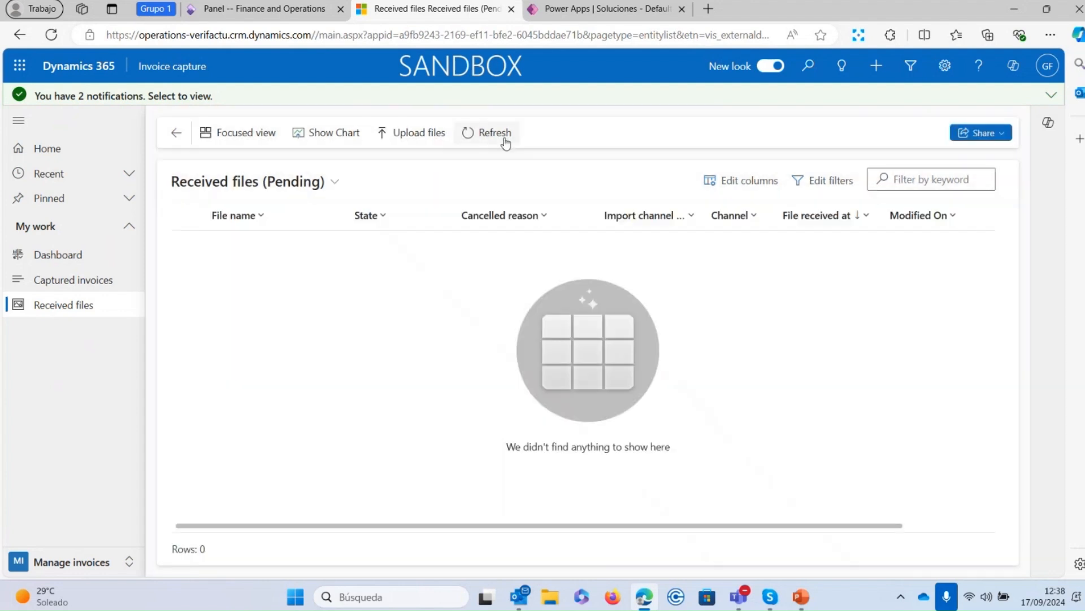
click(505, 142)
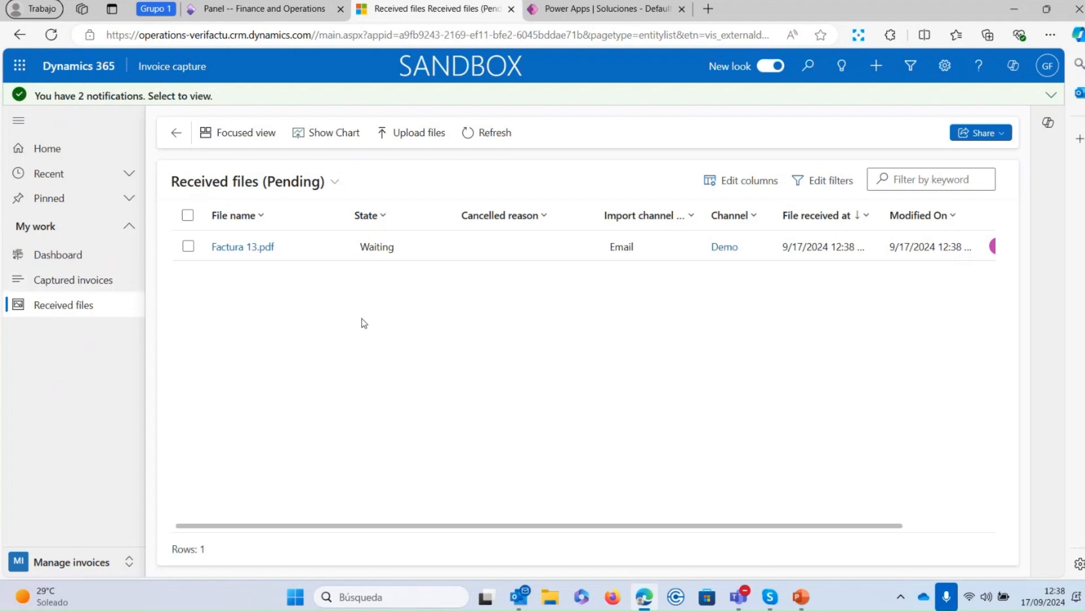
click(496, 140)
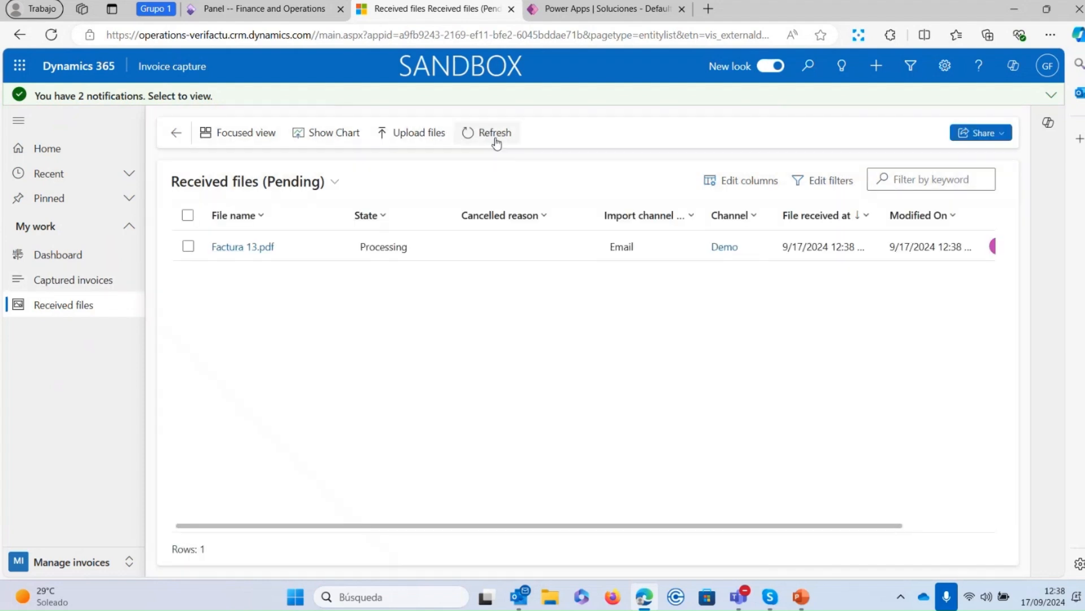
click(495, 141)
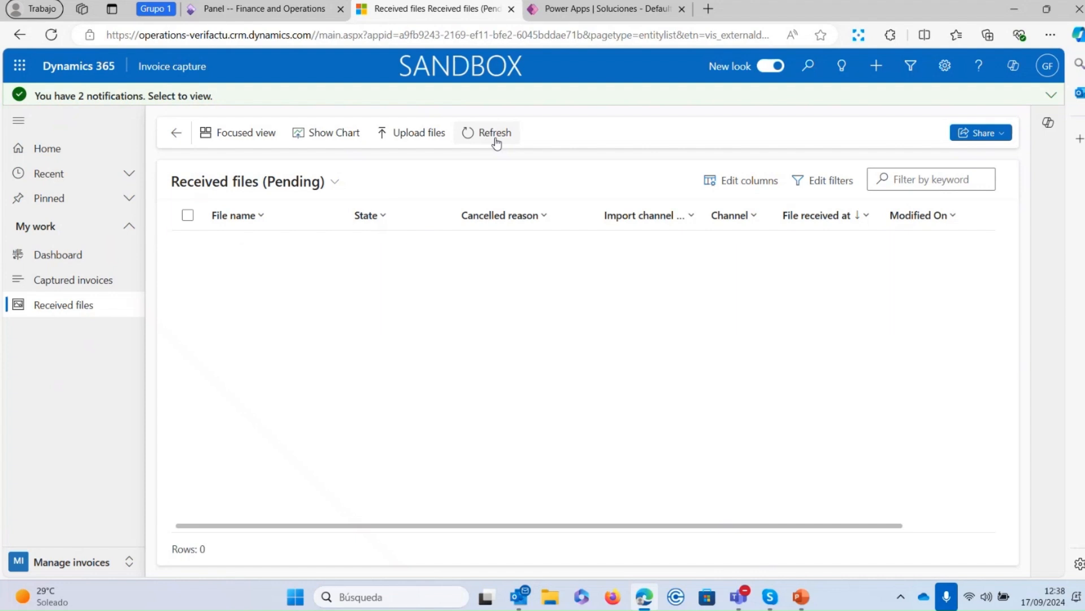
Refresh the captured invoices, open invoice 13/2024 to look at it and return to the list
click(77, 280)
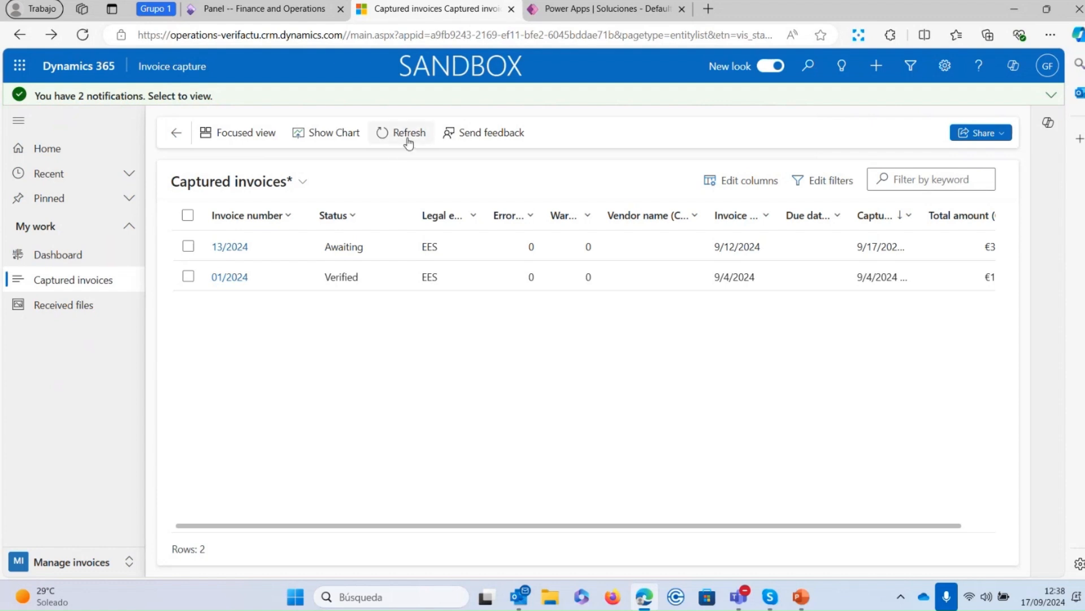
click(408, 140)
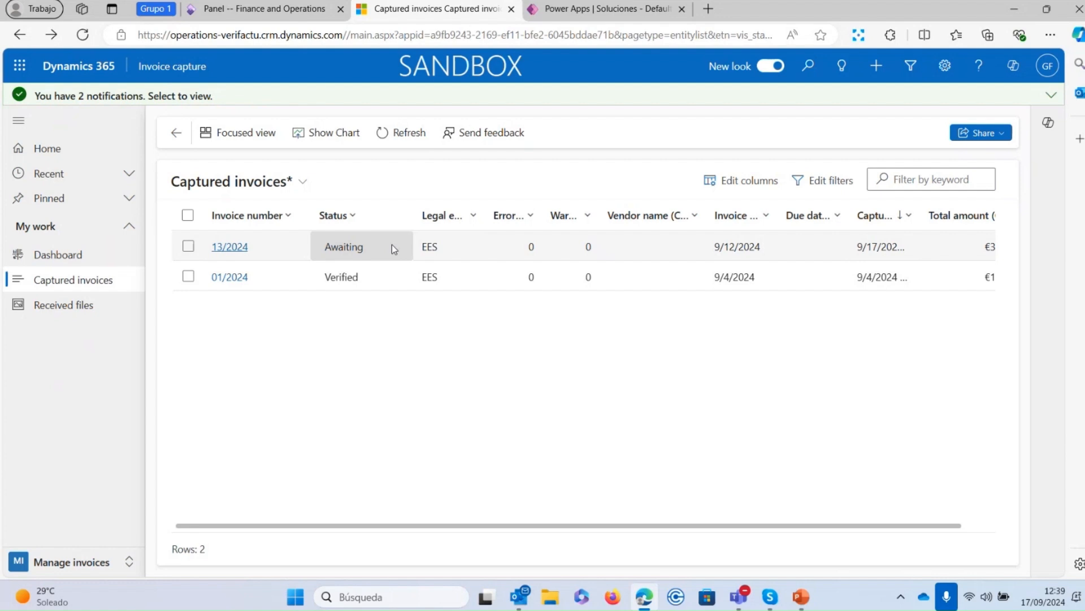
click(240, 247)
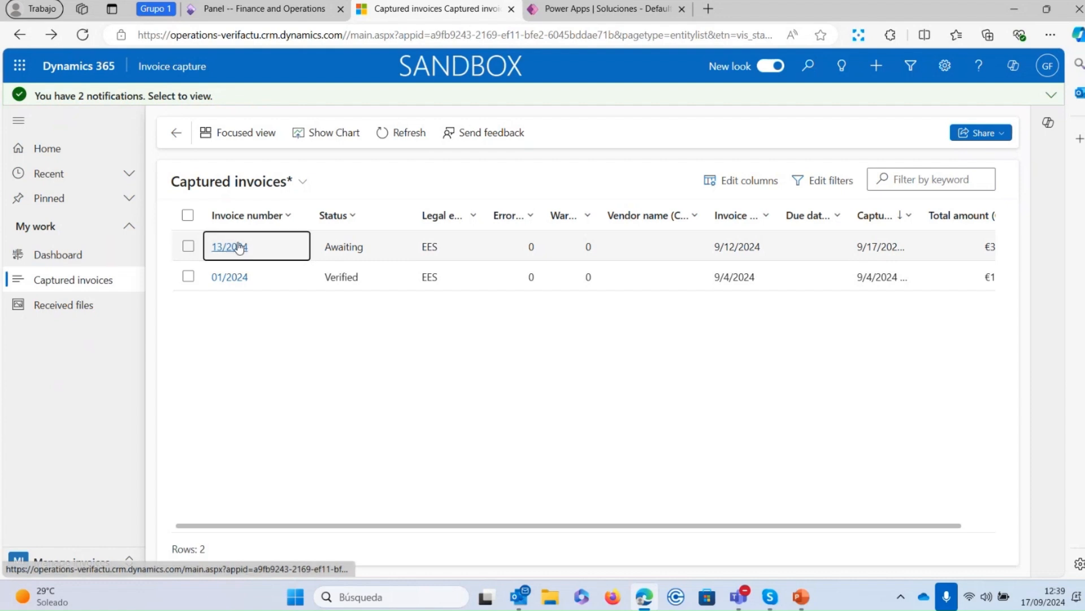
click(176, 132)
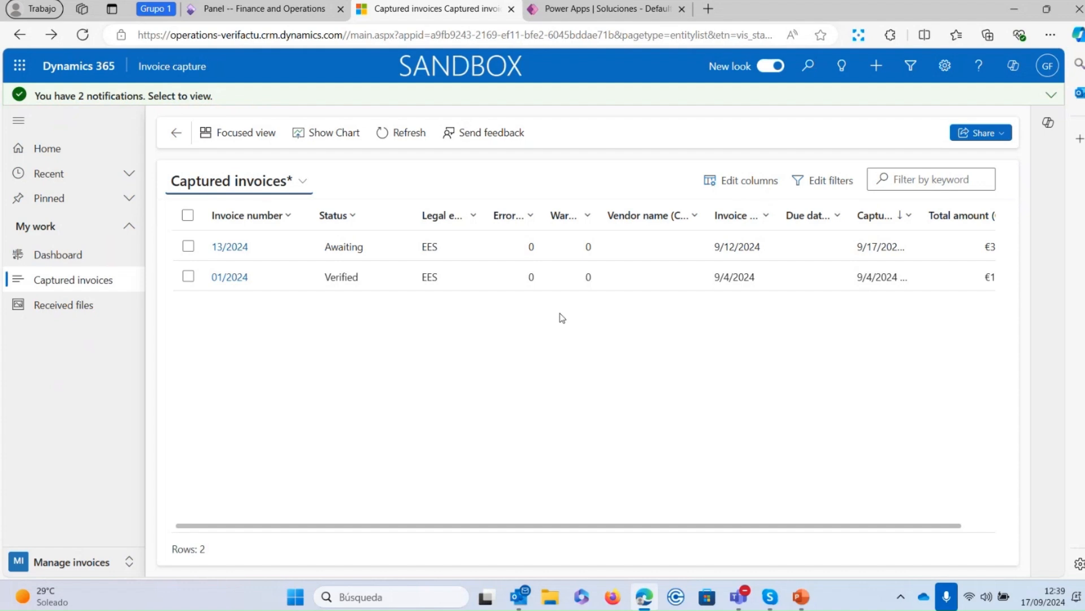
Switch to Finance and Operations and open the invoice journal (Diario de facturas) of the Proveedores module
click(265, 9)
click(587, 359)
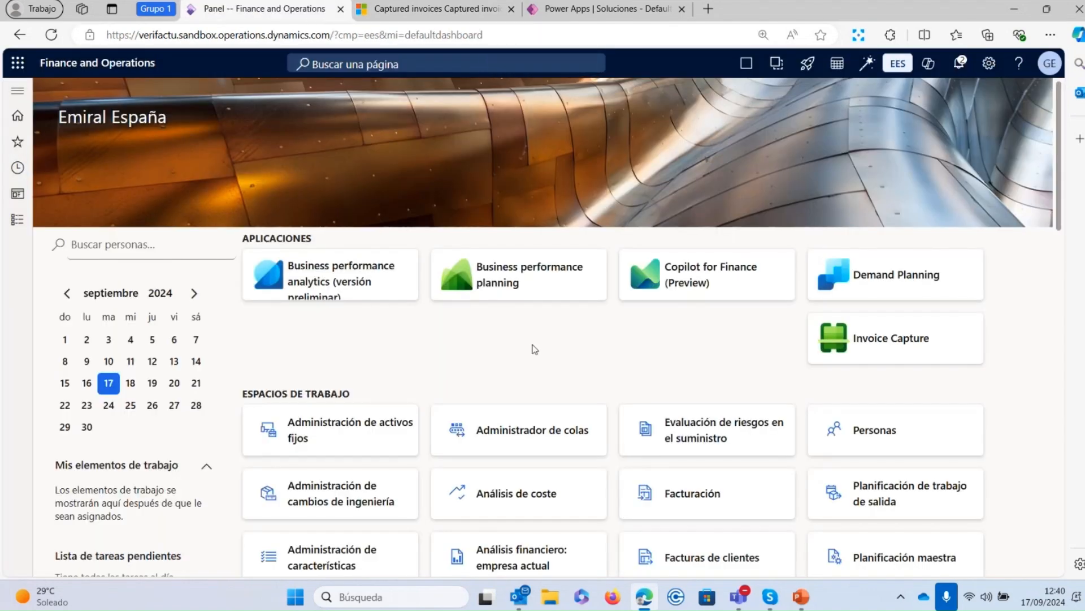
click(17, 219)
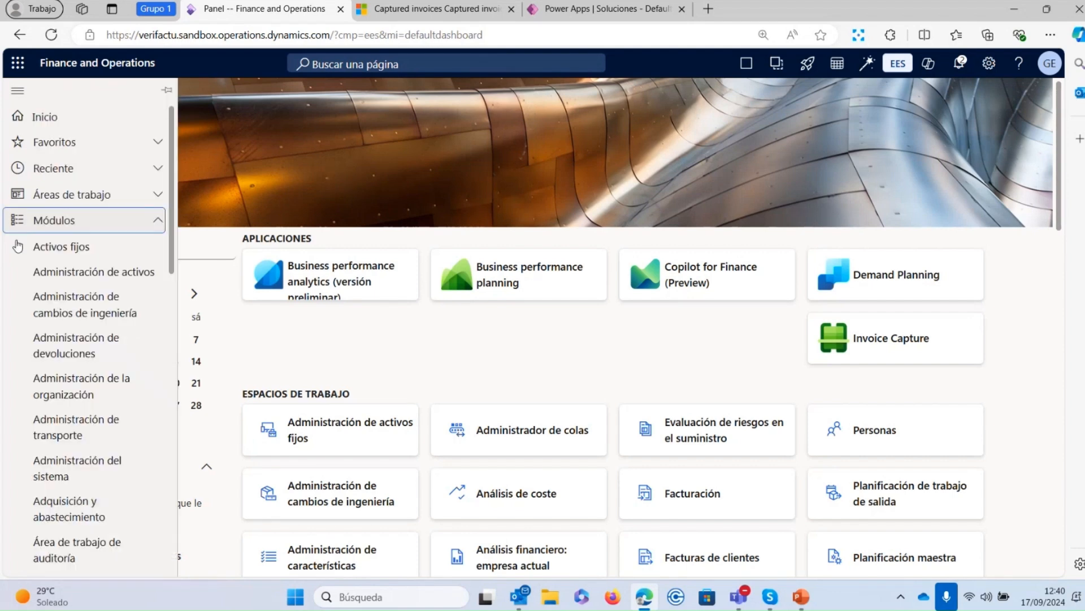
scroll(107, 308, down, 12)
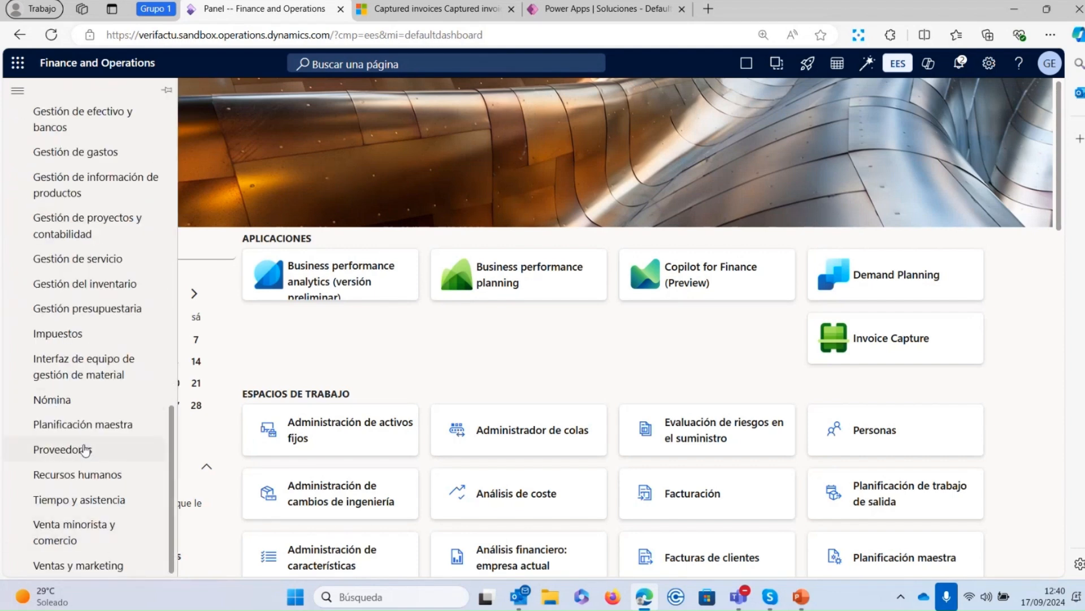
click(85, 449)
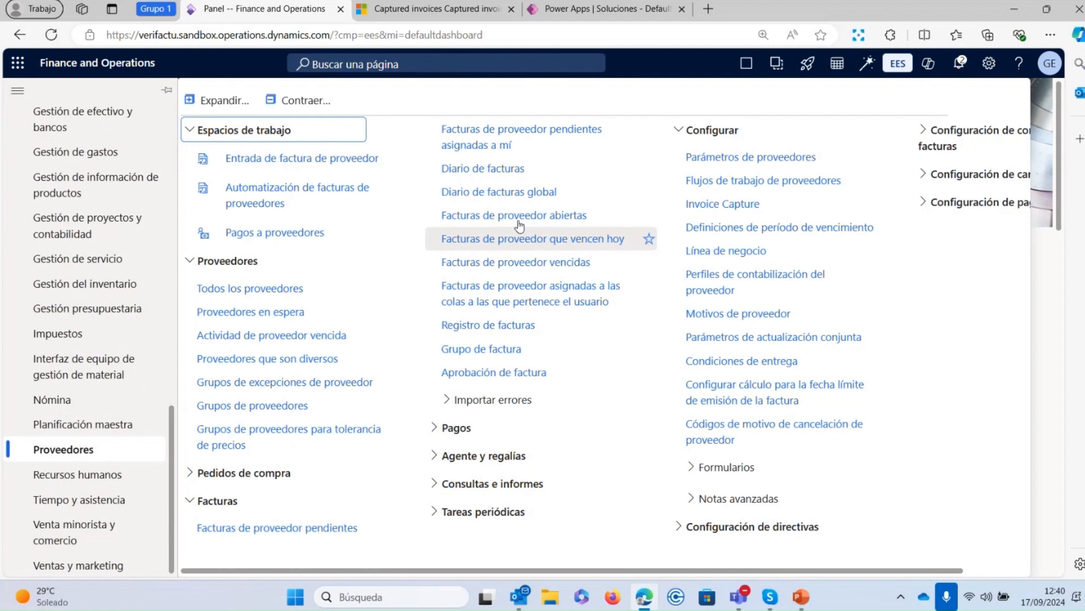
click(490, 169)
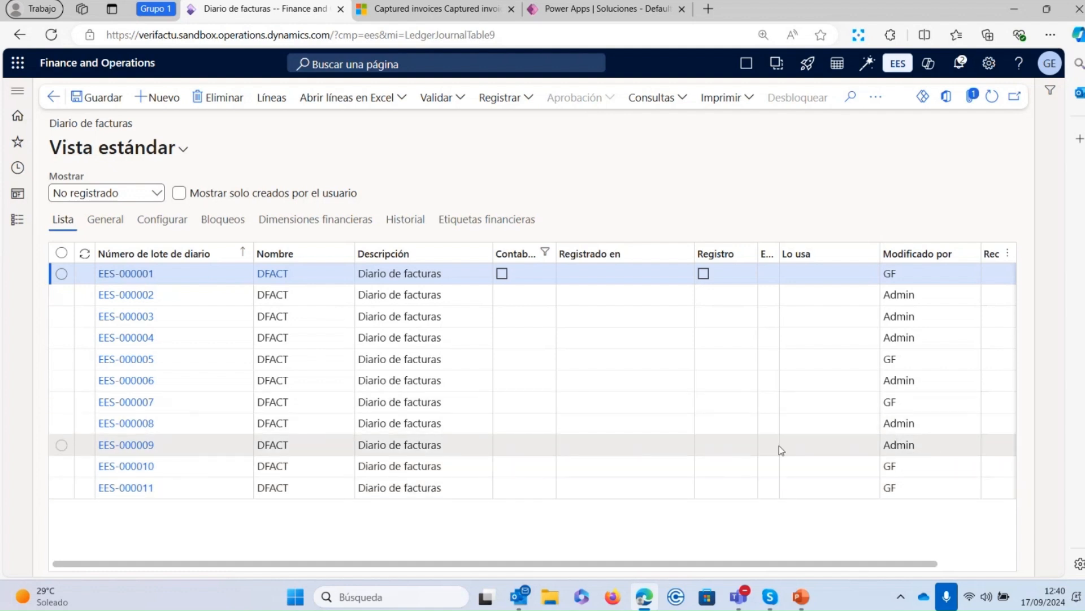
Open the lines of journal EES-000011, examine all columns of the transferred invoice and return to the journal list
drag(708, 564, 317, 538)
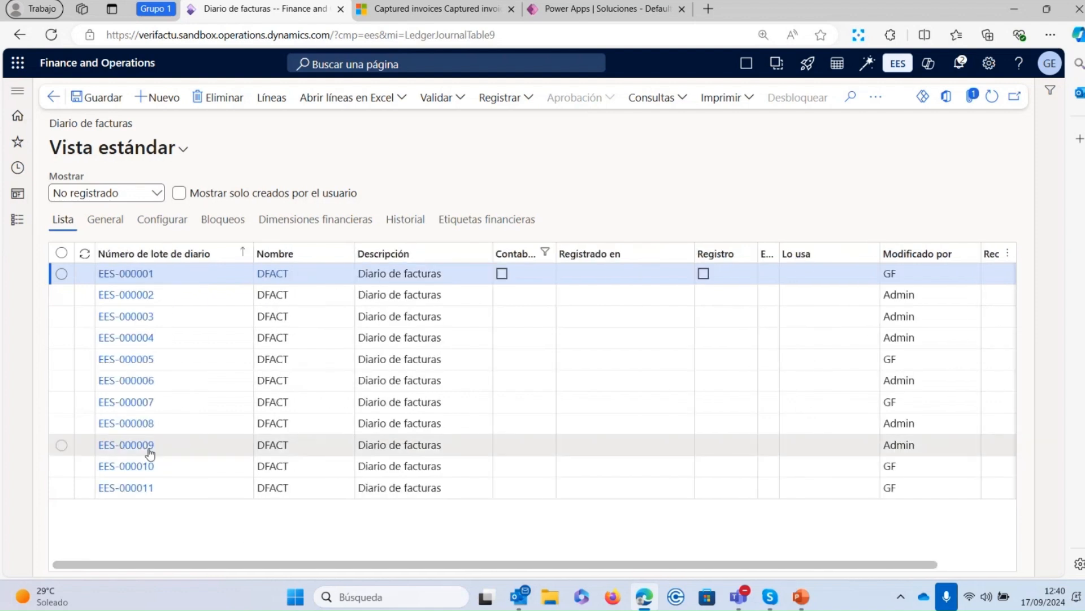
click(145, 517)
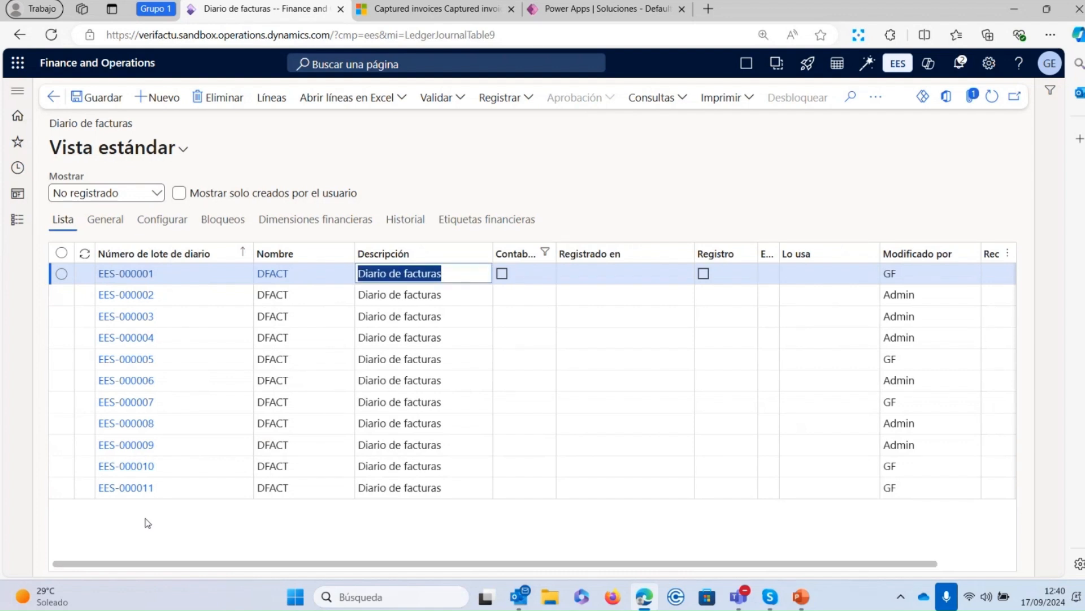
click(135, 487)
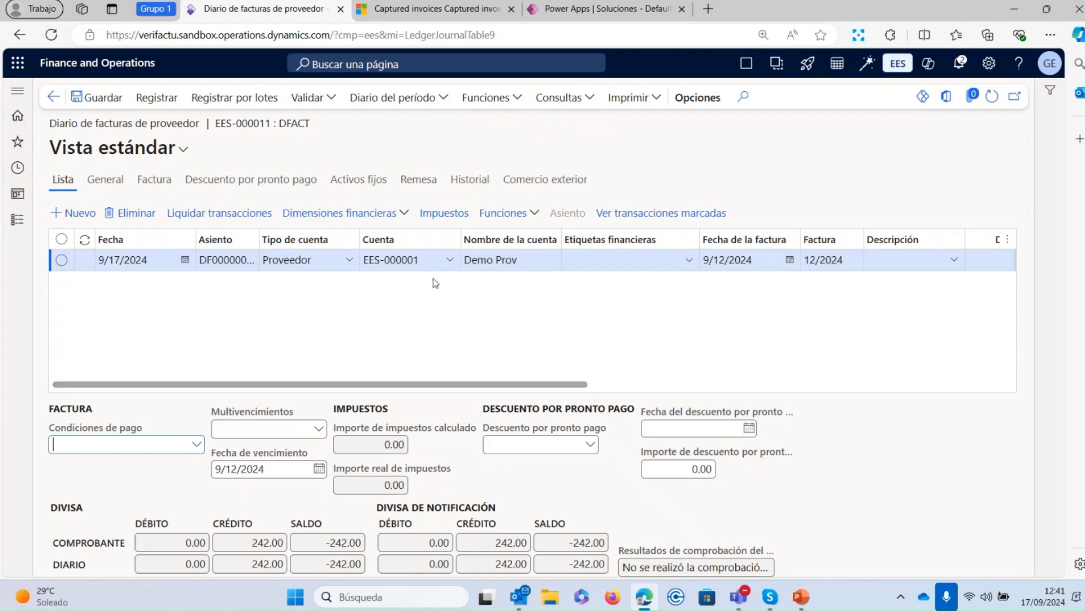
drag(499, 387, 852, 405)
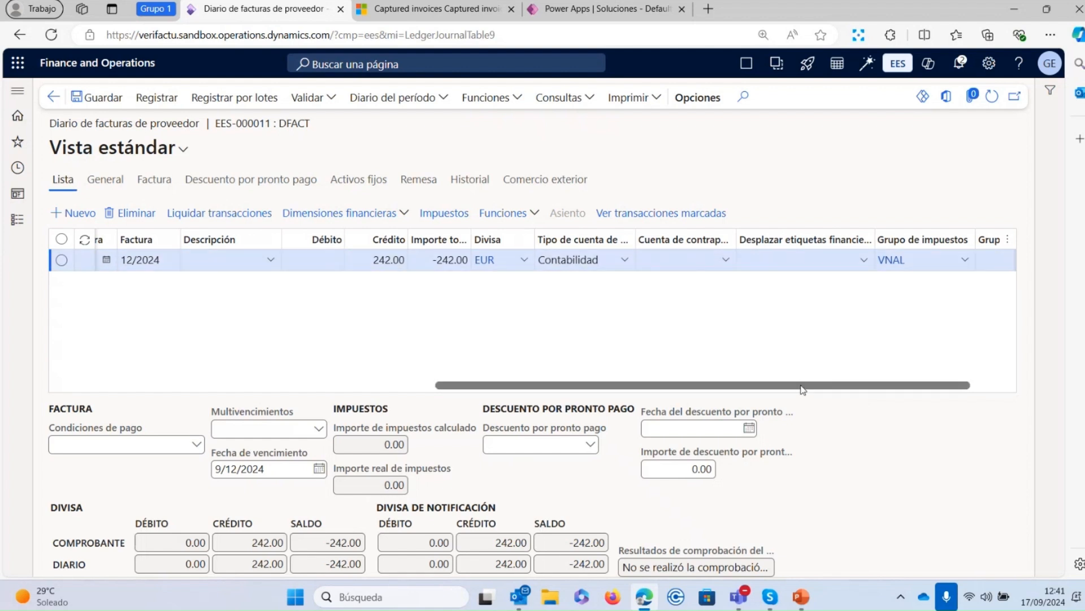
drag(804, 387, 313, 352)
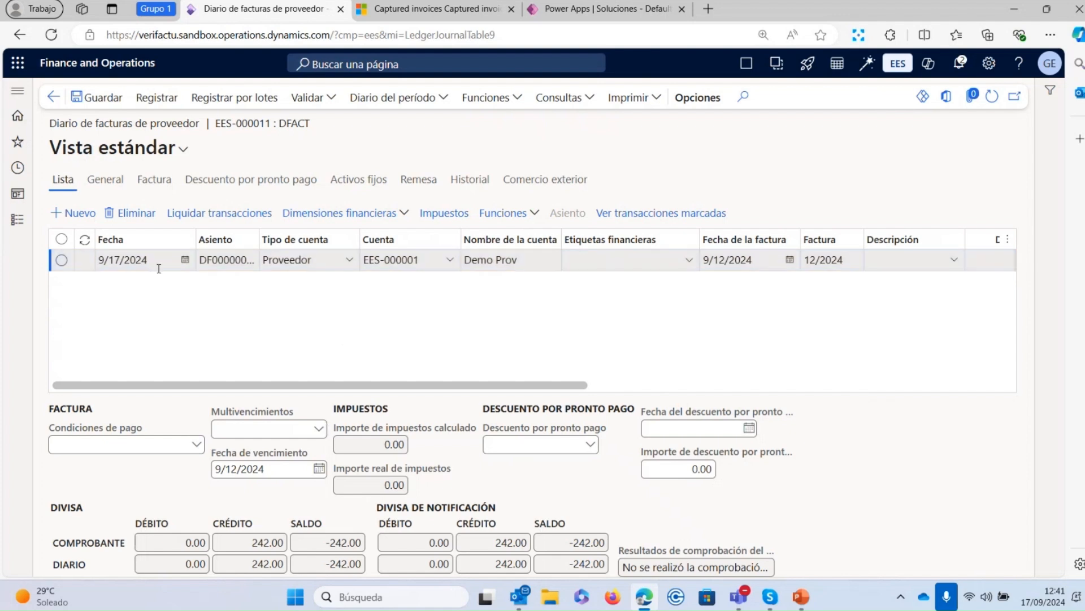
click(53, 97)
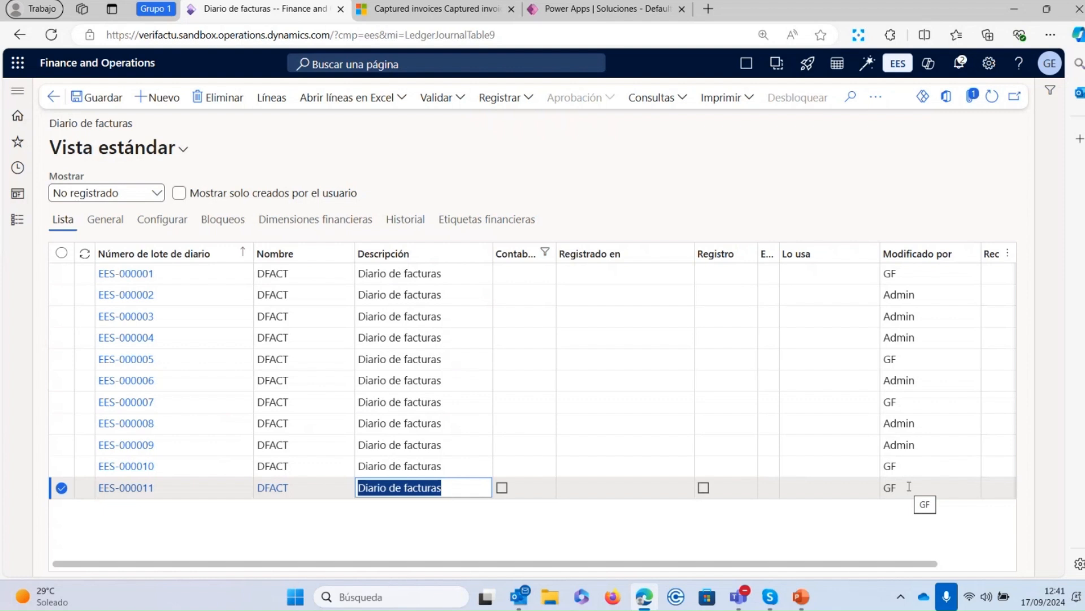
click(396, 537)
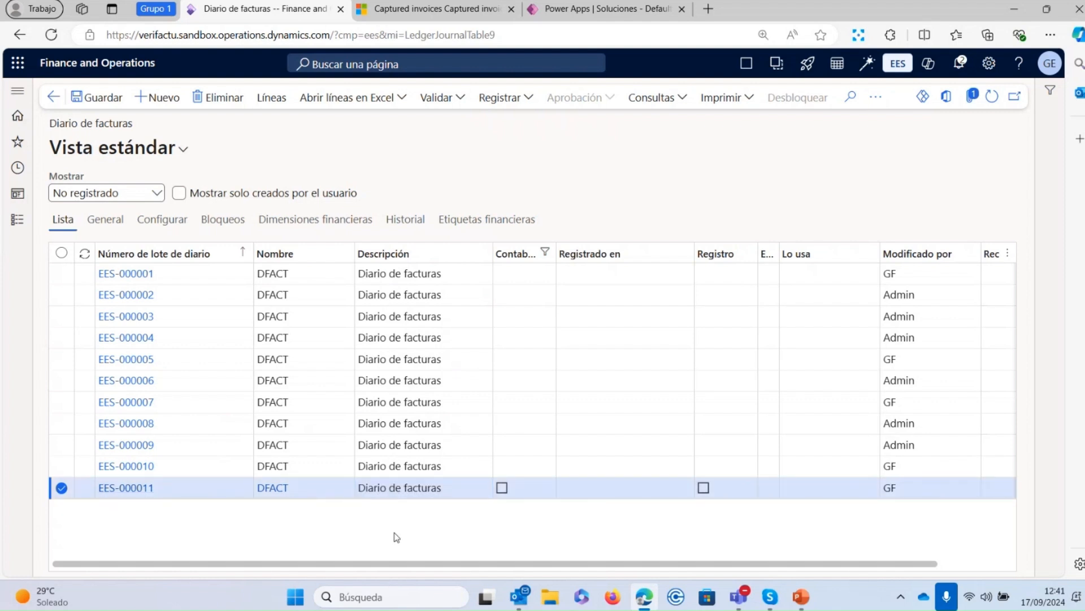